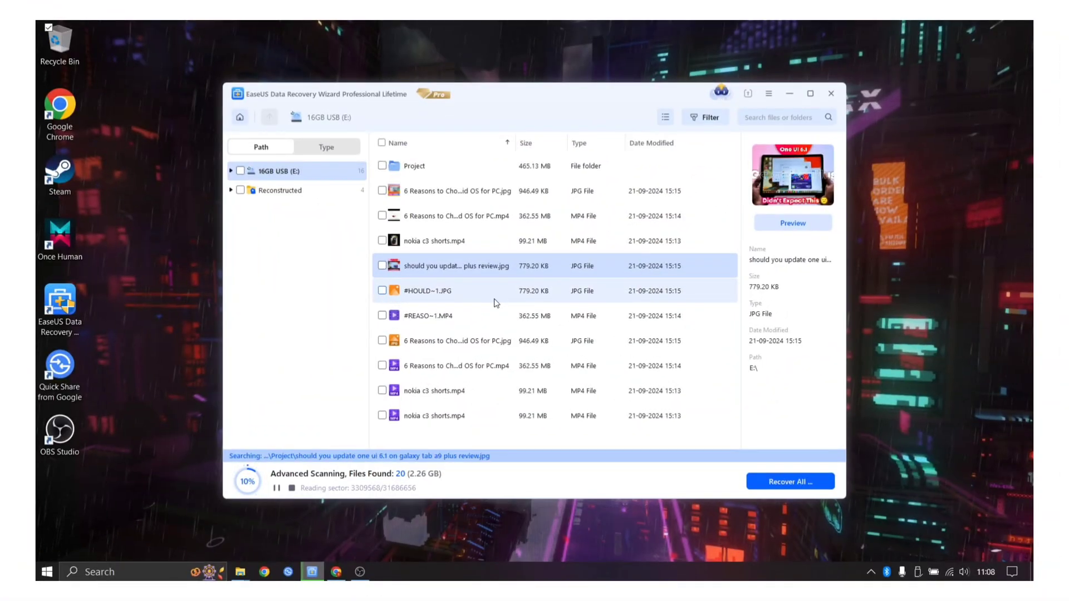
Step: Scroll the EaseUS product page and highlight the free recovery tagline and Trustpilot's 4.8 rating
click(488, 316)
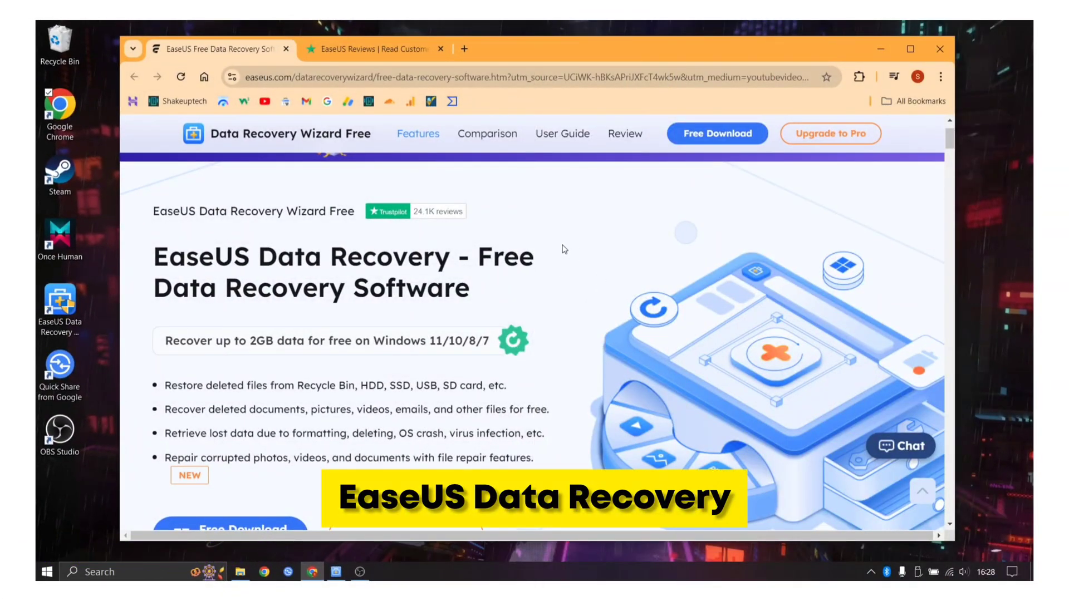
scroll(563, 249, down, 3)
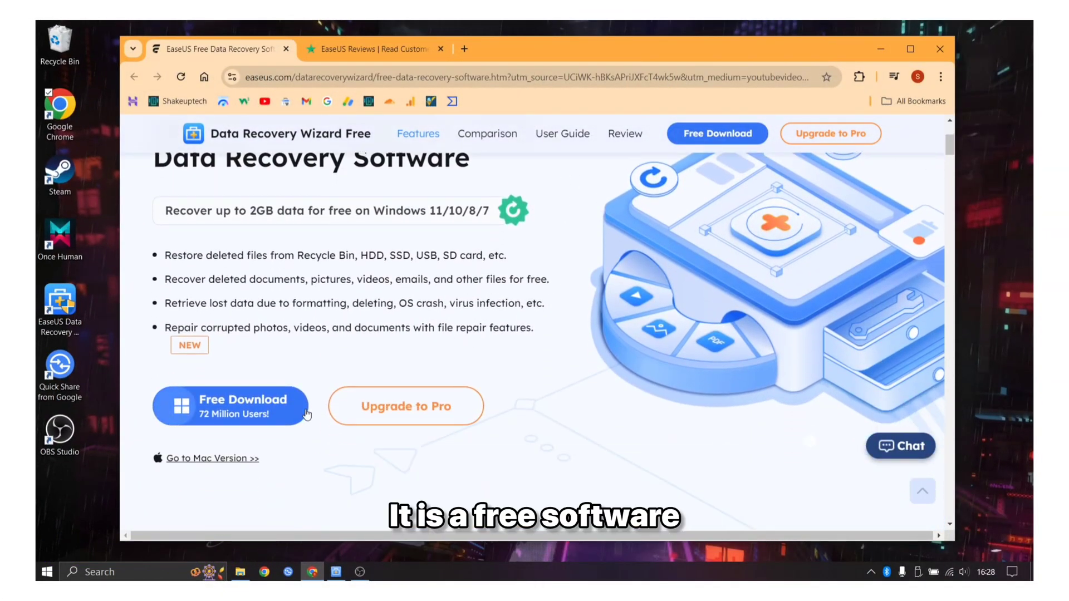
drag(164, 210, 258, 210)
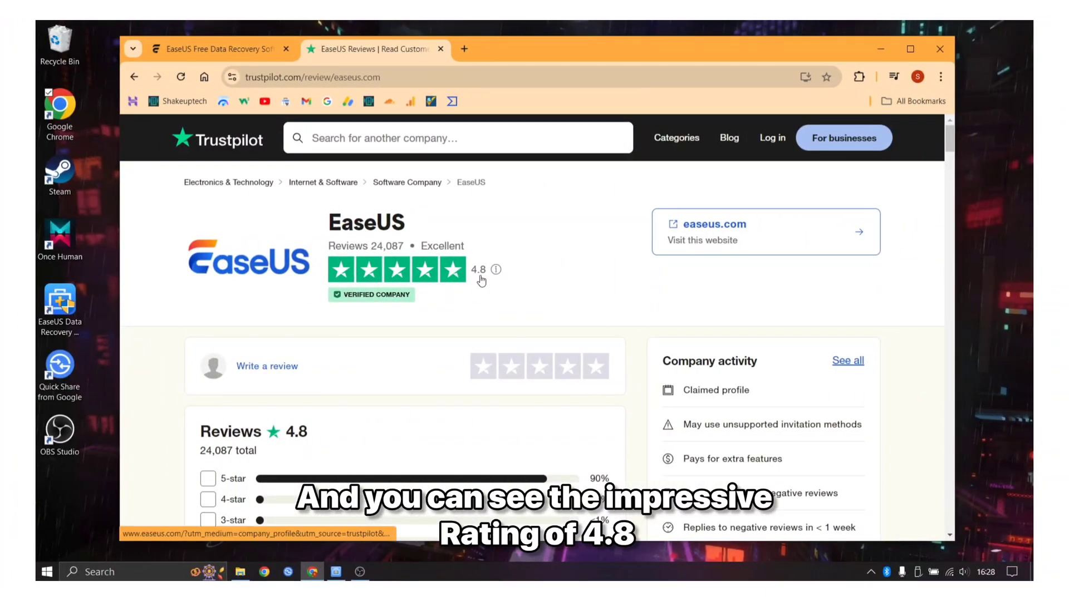
drag(520, 269, 472, 270)
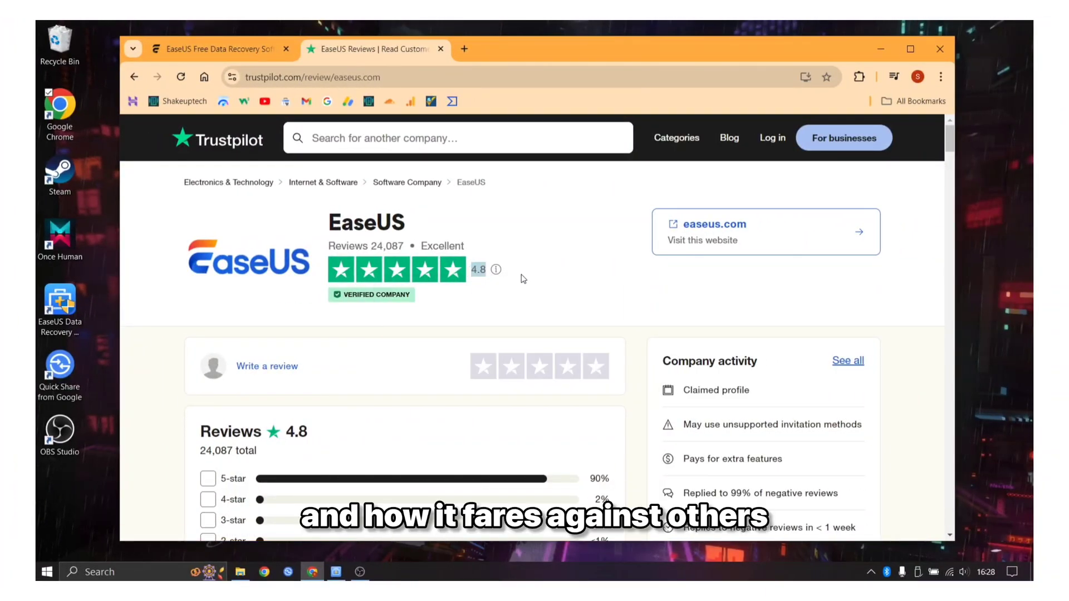
click(516, 149)
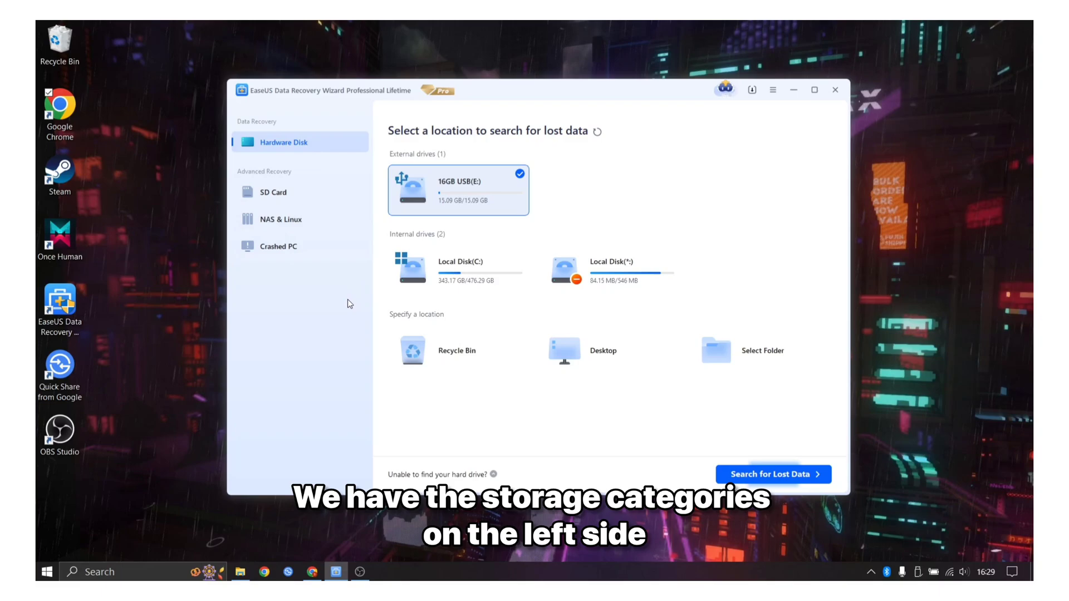
click(293, 193)
click(292, 219)
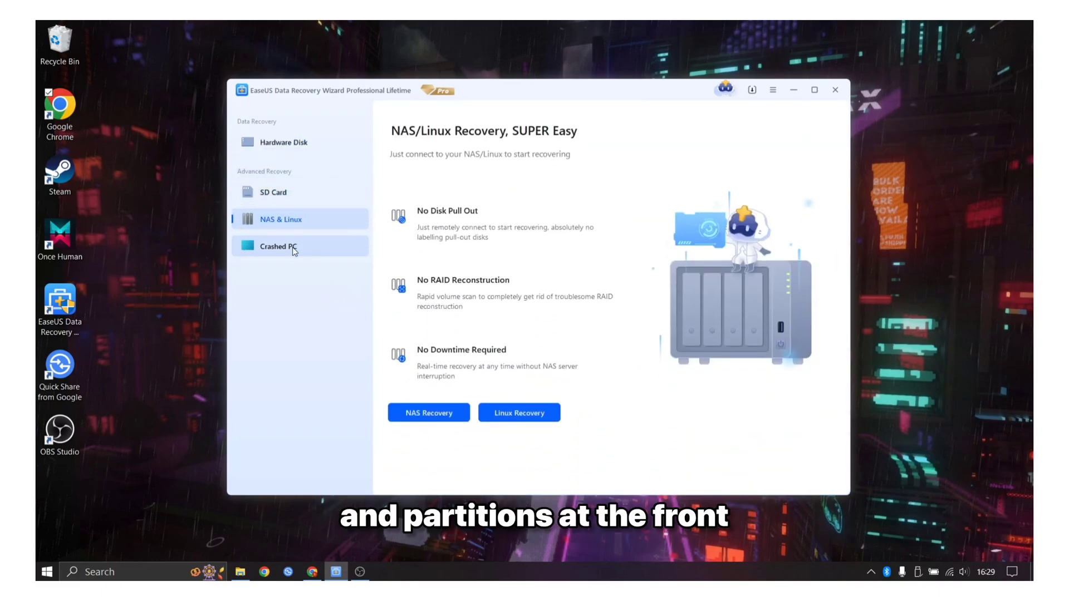
click(291, 248)
click(287, 192)
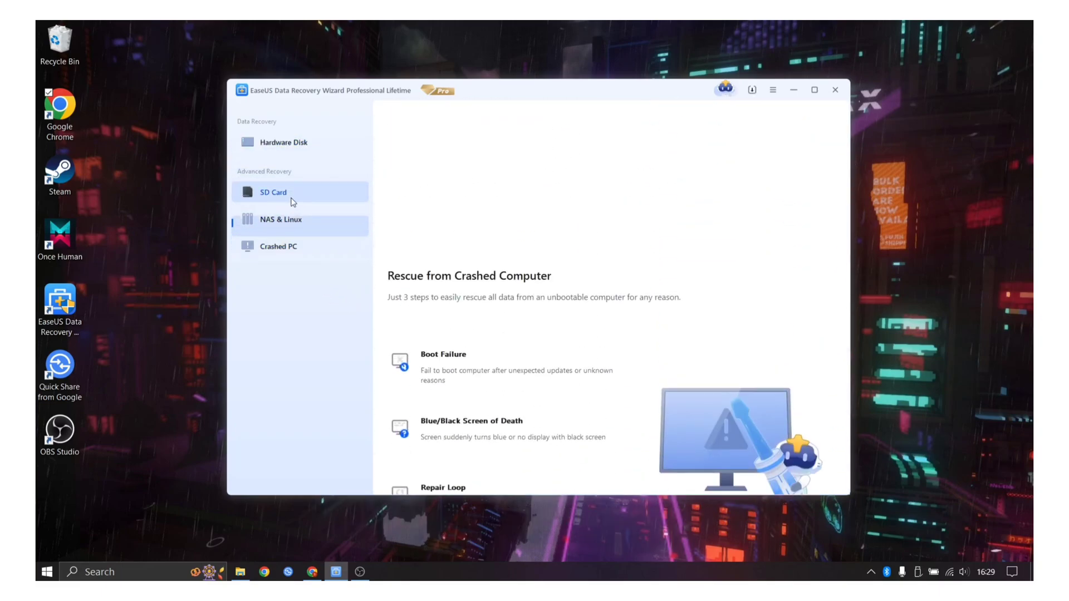
click(302, 145)
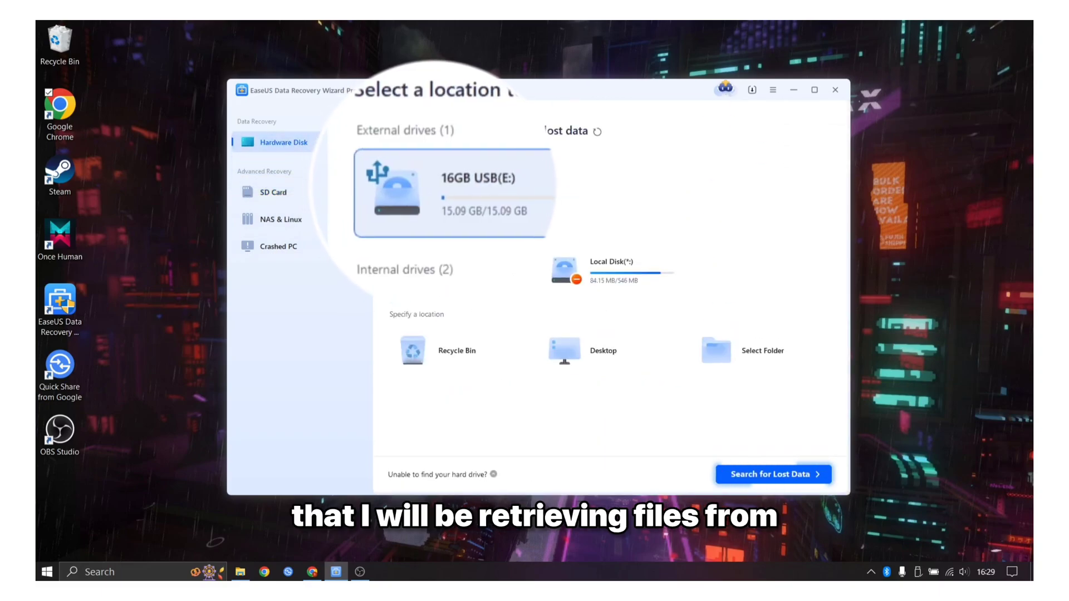
click(446, 192)
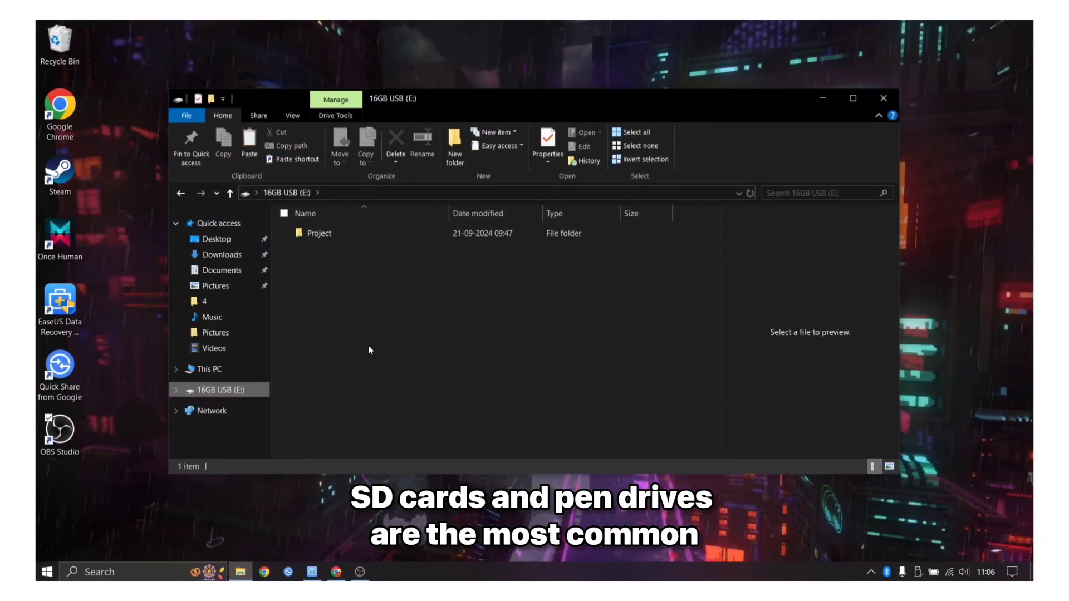
Step: Open the Project folder and preview its Fyde OS and one ui 6.1 photos and Fyde OS and nokia c3 shorts videos
double_click(327, 233)
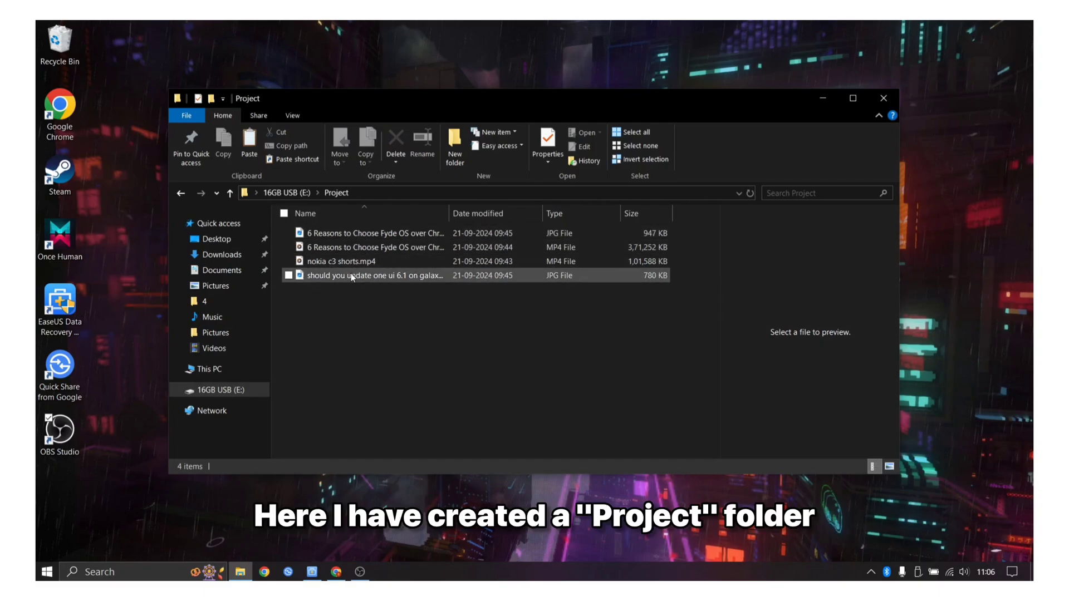
click(351, 275)
click(373, 233)
click(382, 326)
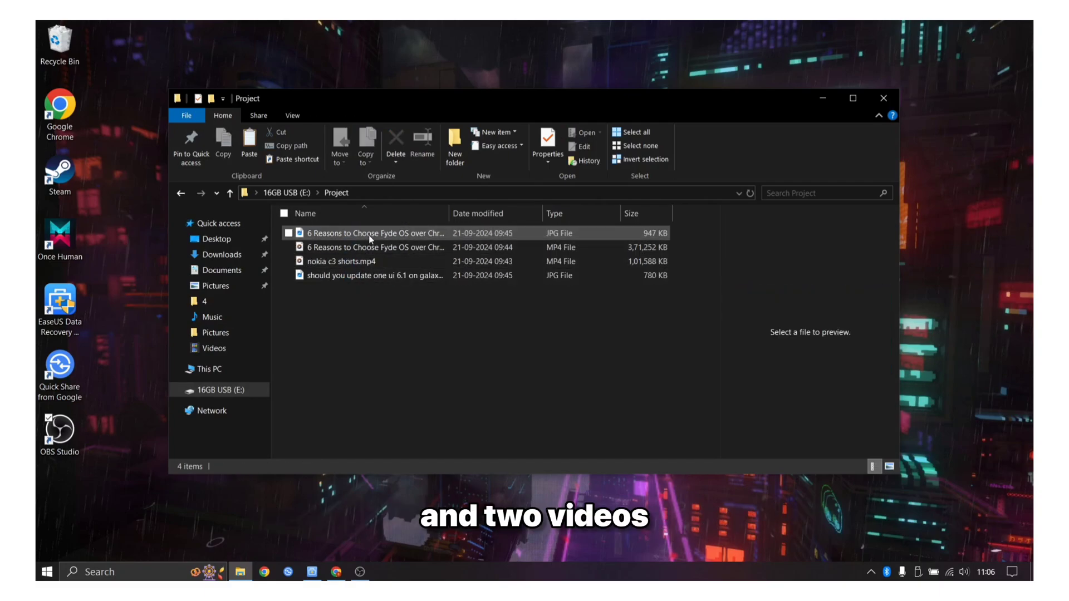
click(385, 234)
click(376, 252)
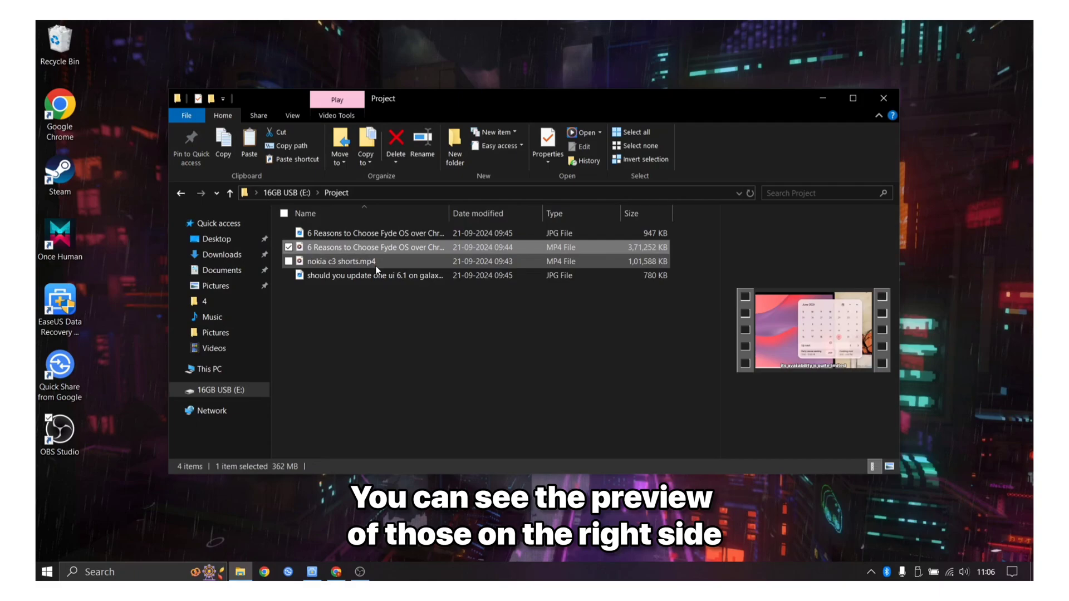
click(377, 266)
click(372, 279)
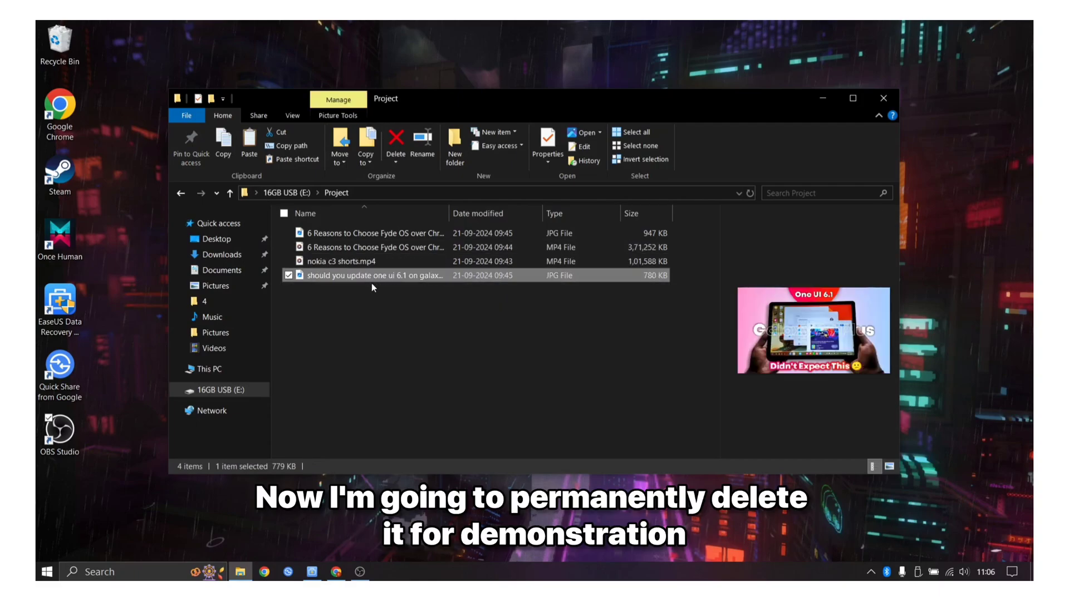
click(383, 321)
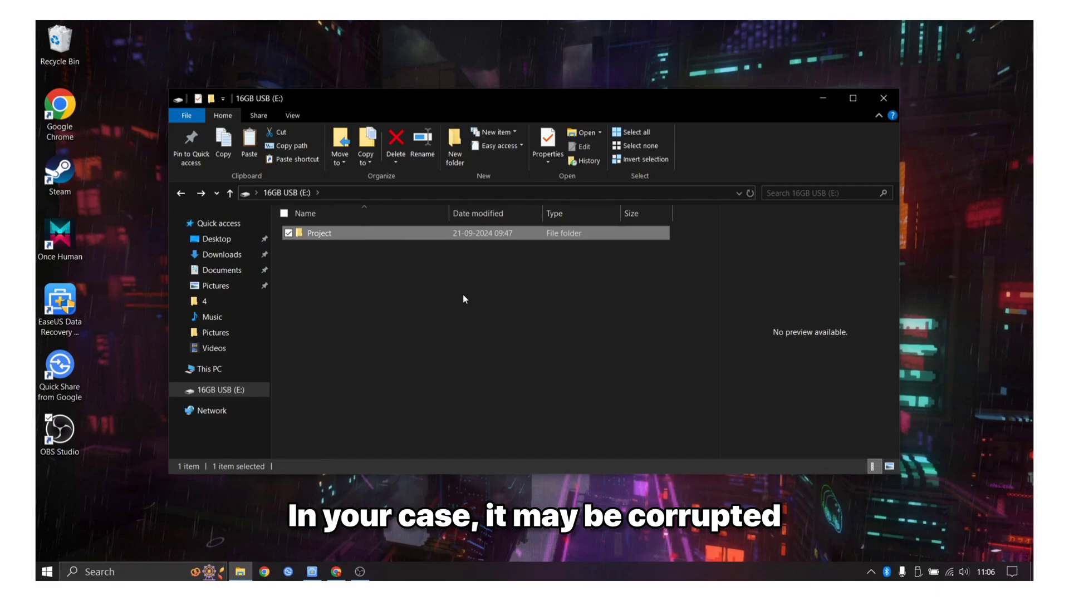
Step: Permanently delete the Project folder from the USB drive, then empty and close the Recycle Bin
shift+click(397, 140)
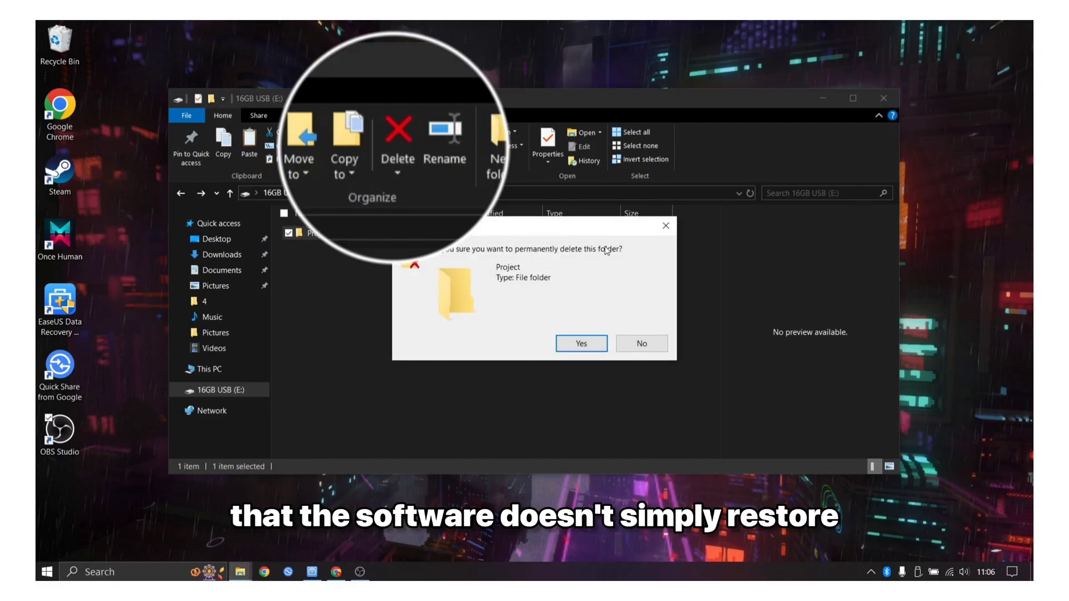
click(580, 344)
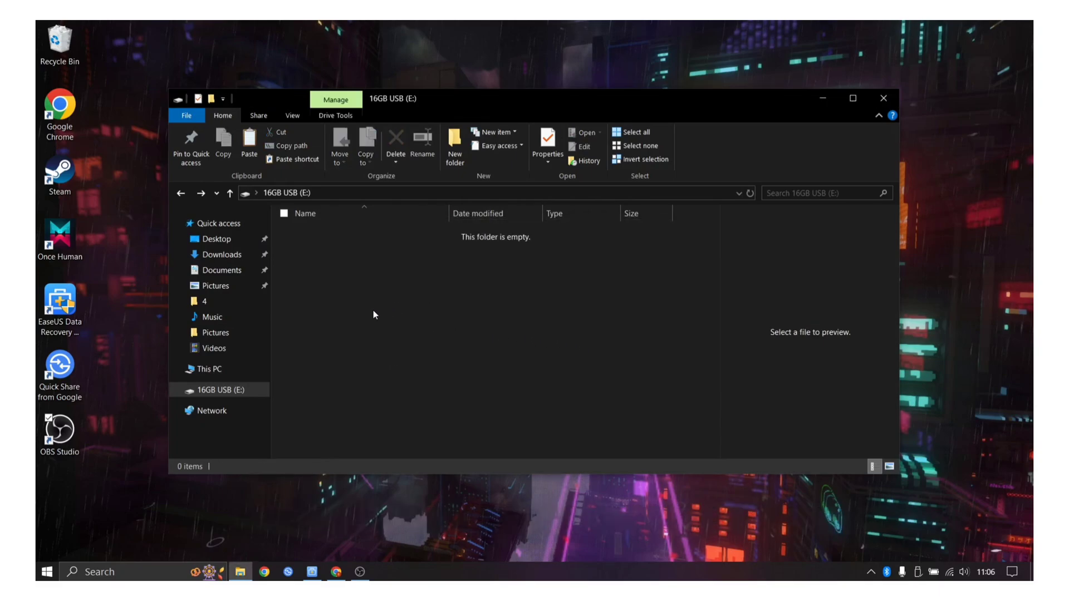
double_click(68, 48)
click(215, 167)
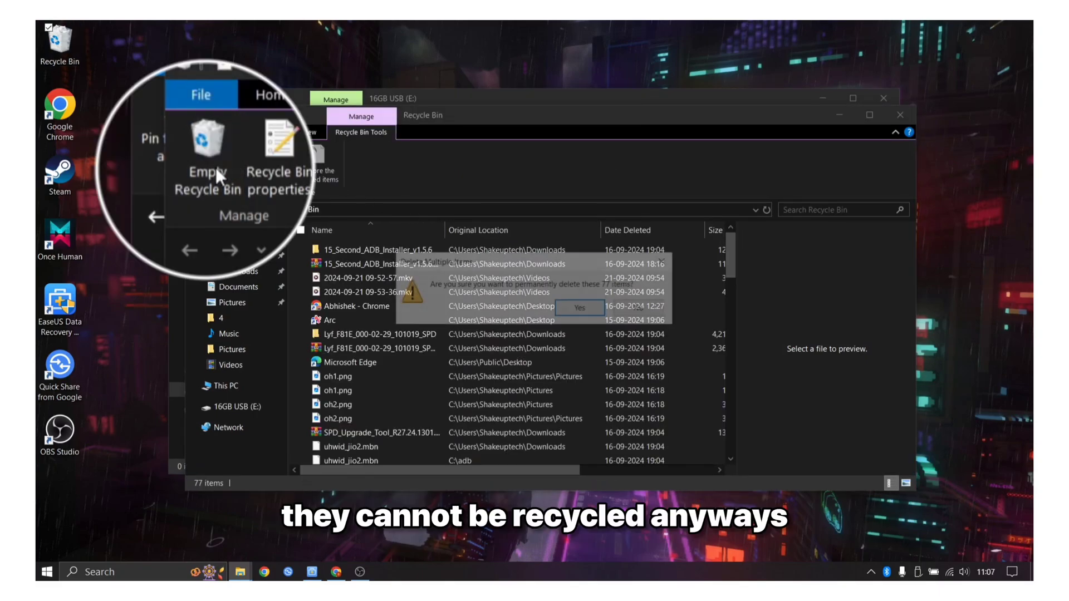
click(573, 313)
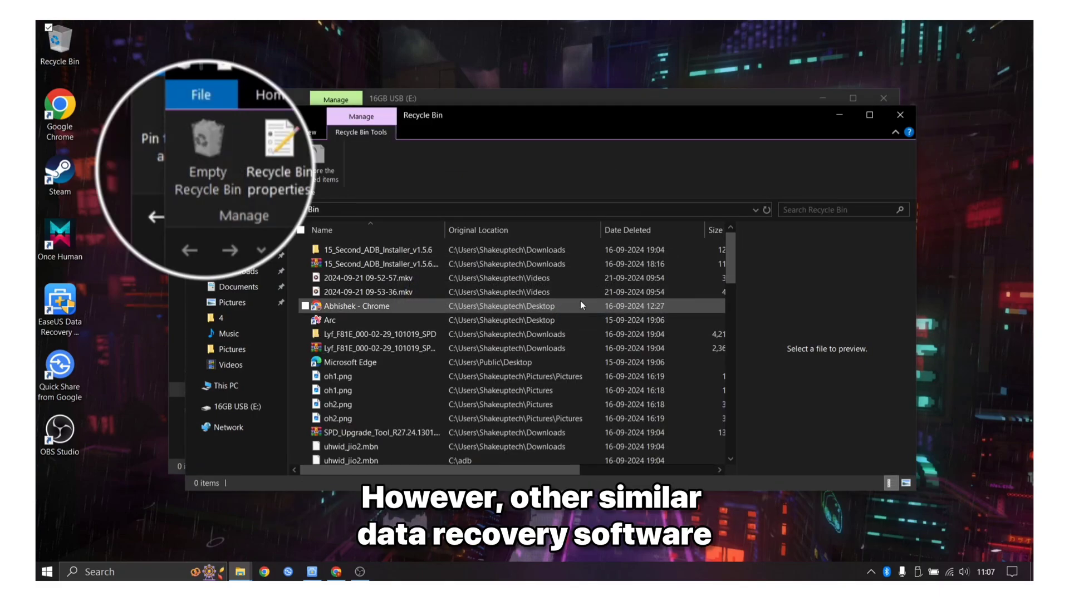
click(837, 118)
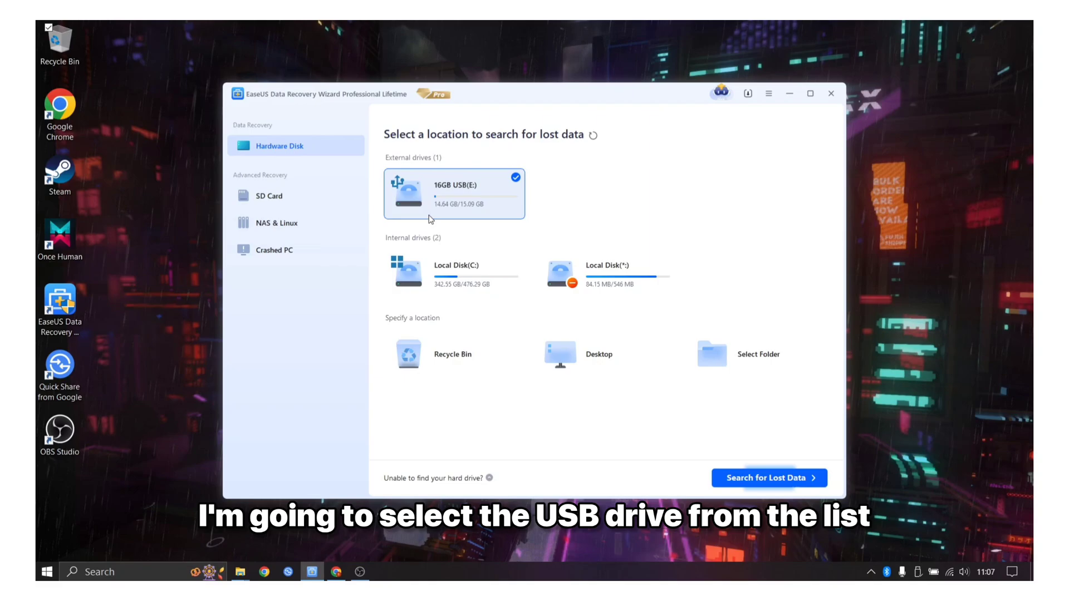
Step: Look through the SD Card, NAS & Linux and Crashed PC modes, ending on SD Card listing 16GB USB (E:)
click(322, 205)
click(344, 223)
click(297, 250)
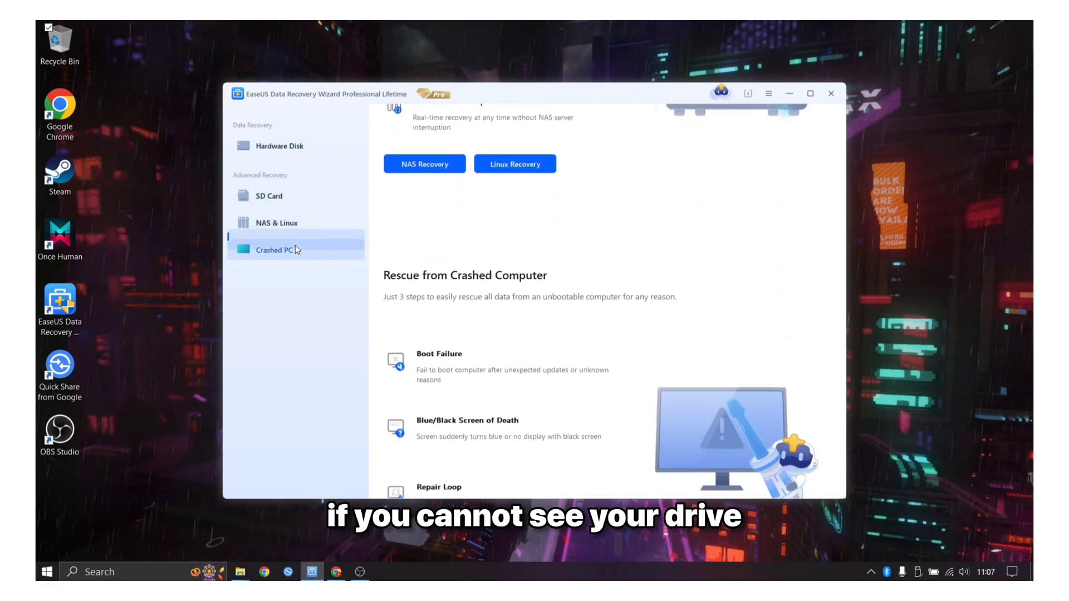
click(303, 198)
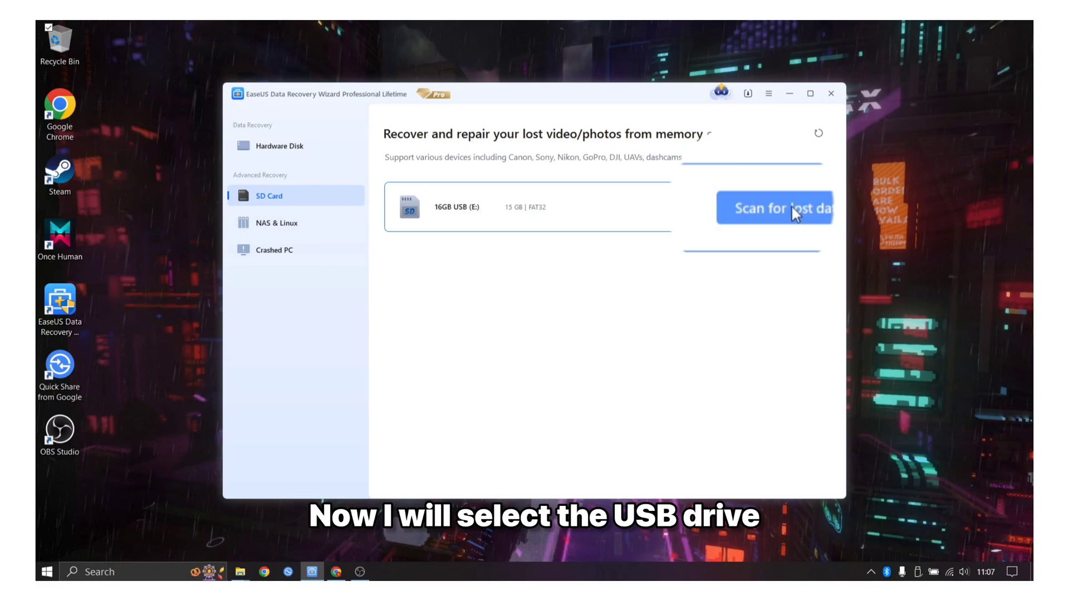
Step: Start a lost-data scan of 16GB USB (E:) and dismiss the scan tips
click(775, 206)
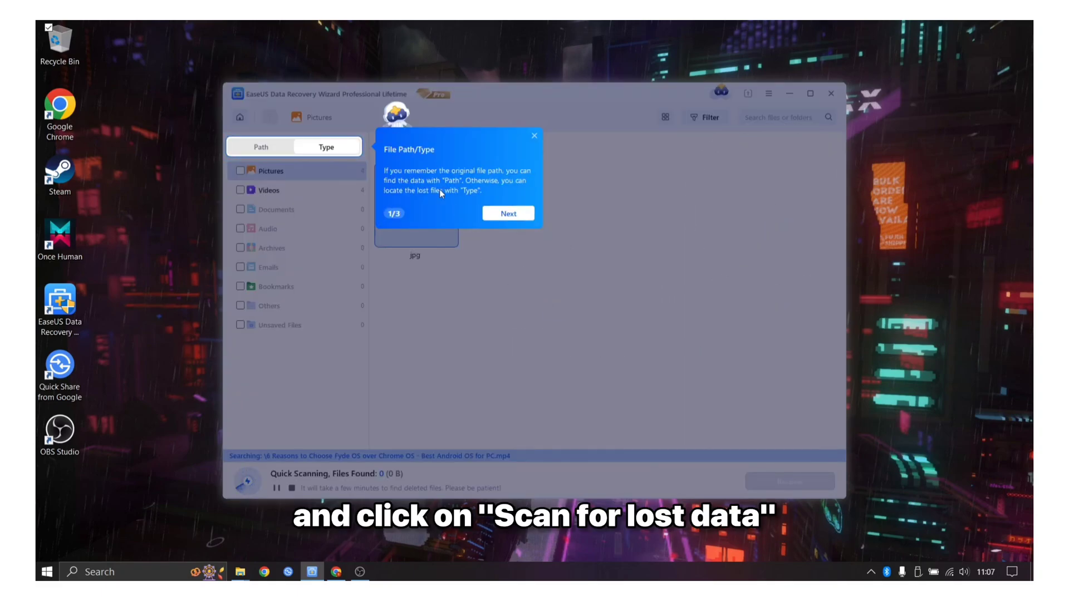
click(518, 212)
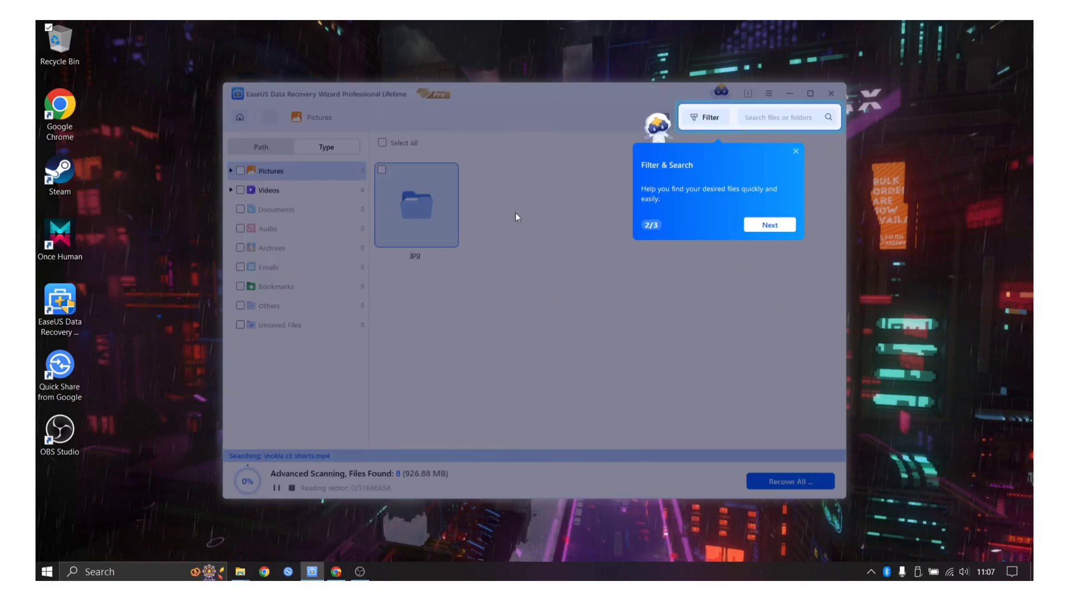
click(782, 225)
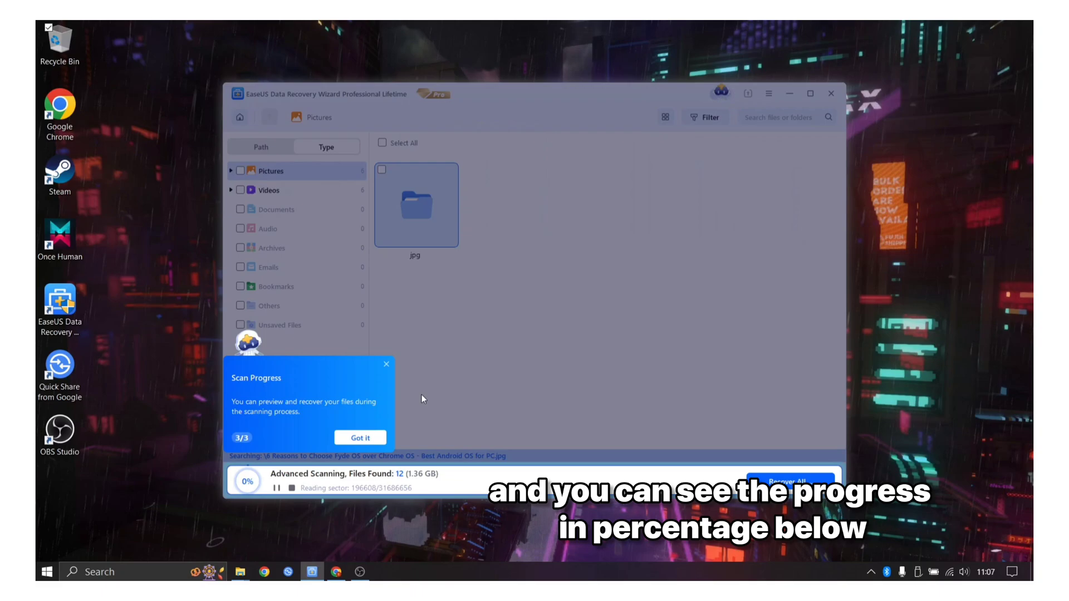
click(373, 438)
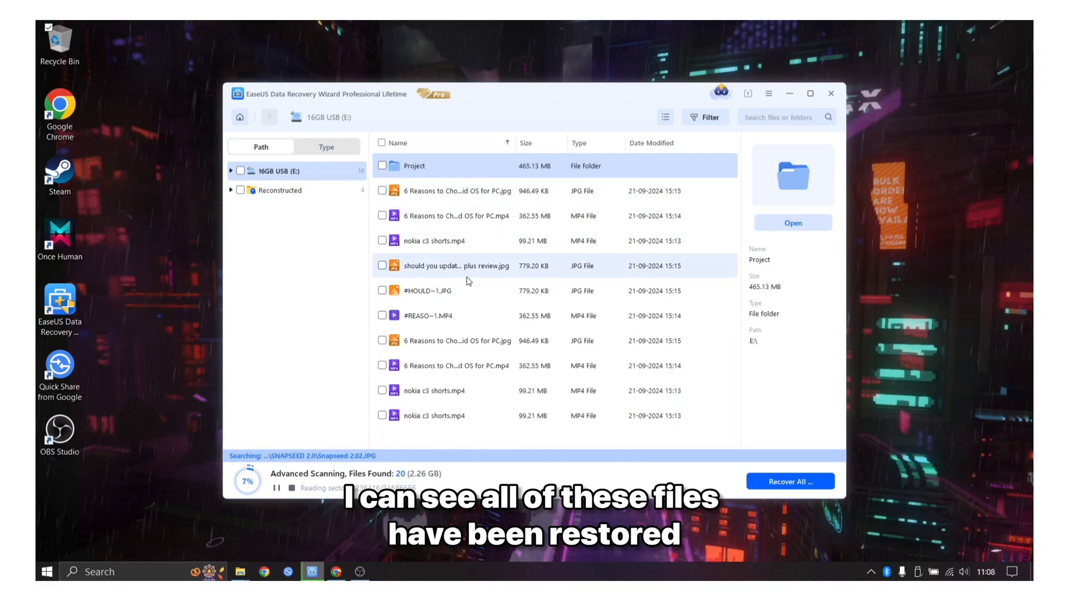
Step: Check details of the Fyde OS photo and video, nokia c3 shorts, Galaxy Tab picture, #REASO~1.MP4 and #HOULD~1.JPG
click(446, 195)
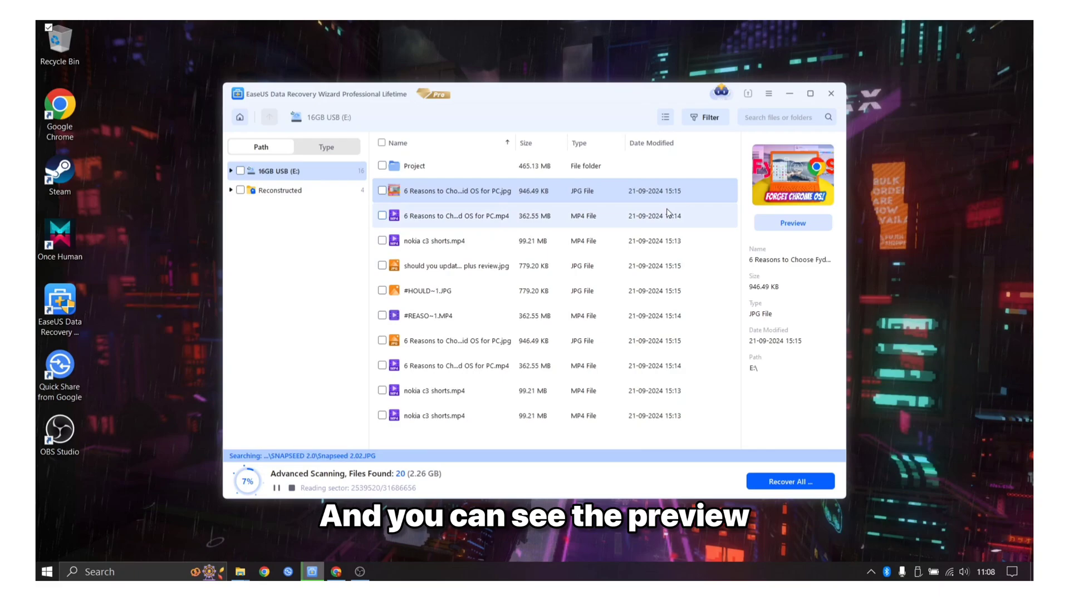
click(566, 222)
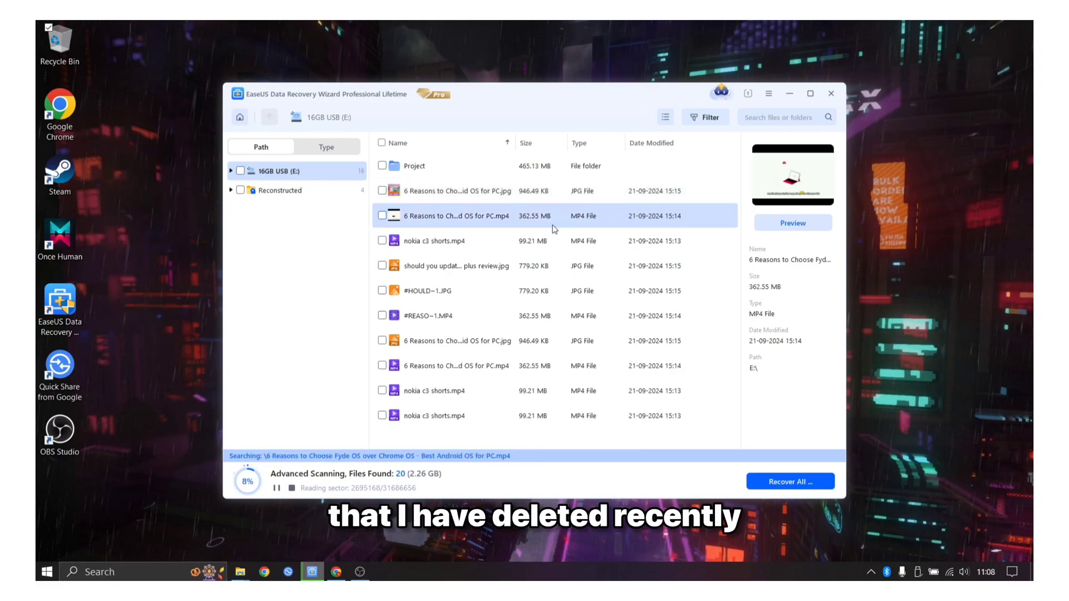
click(514, 247)
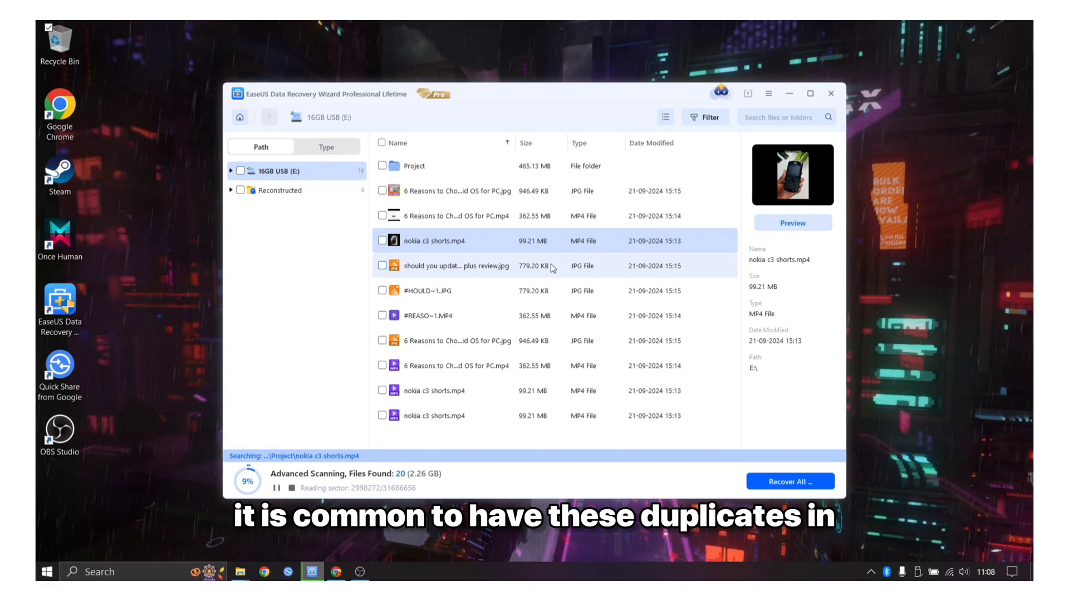
click(522, 270)
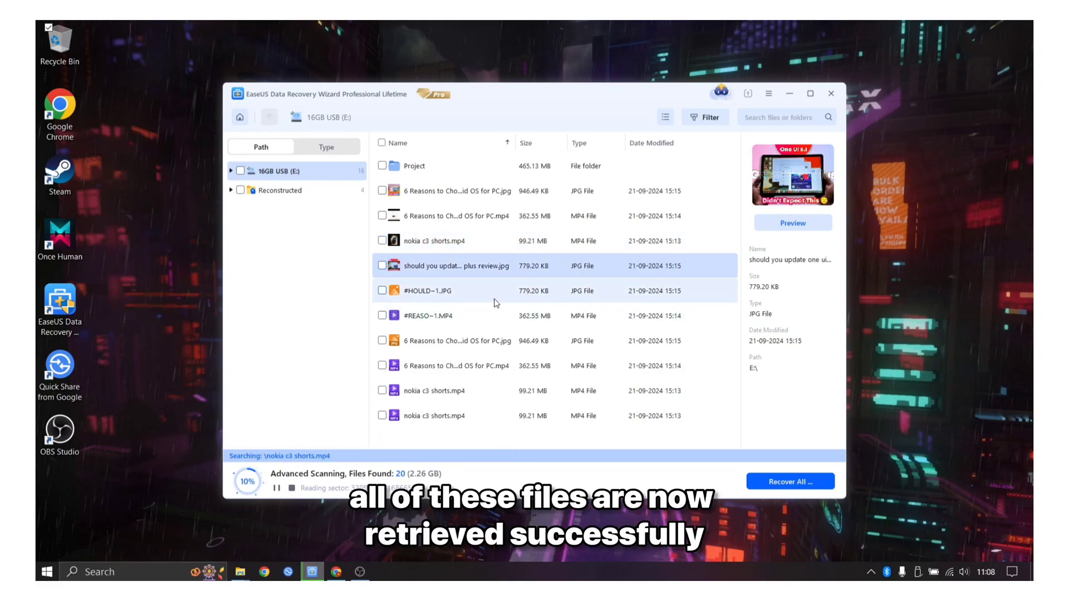
click(489, 316)
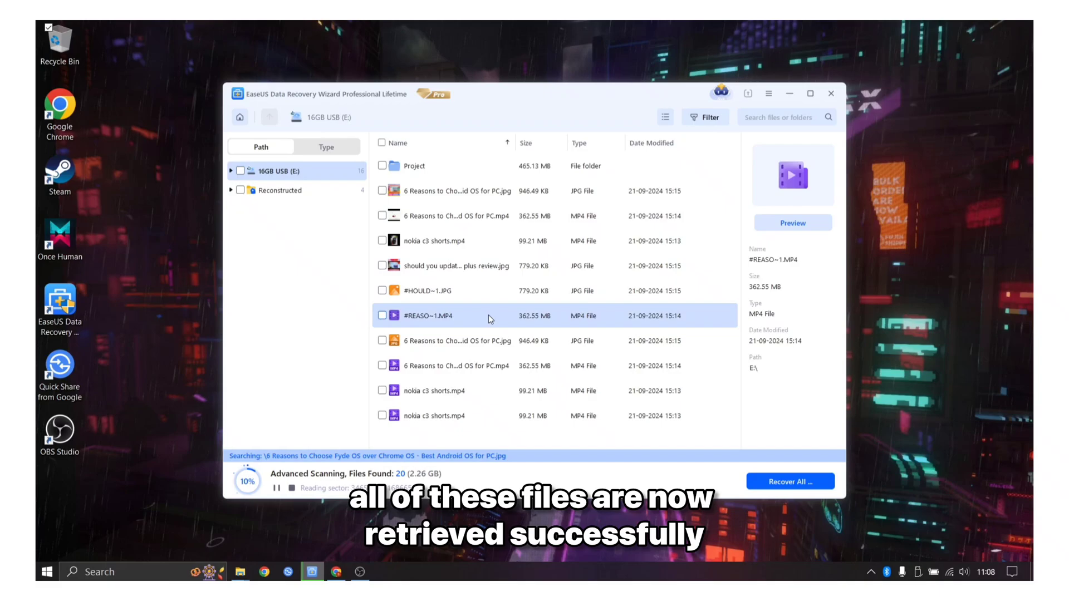
click(493, 300)
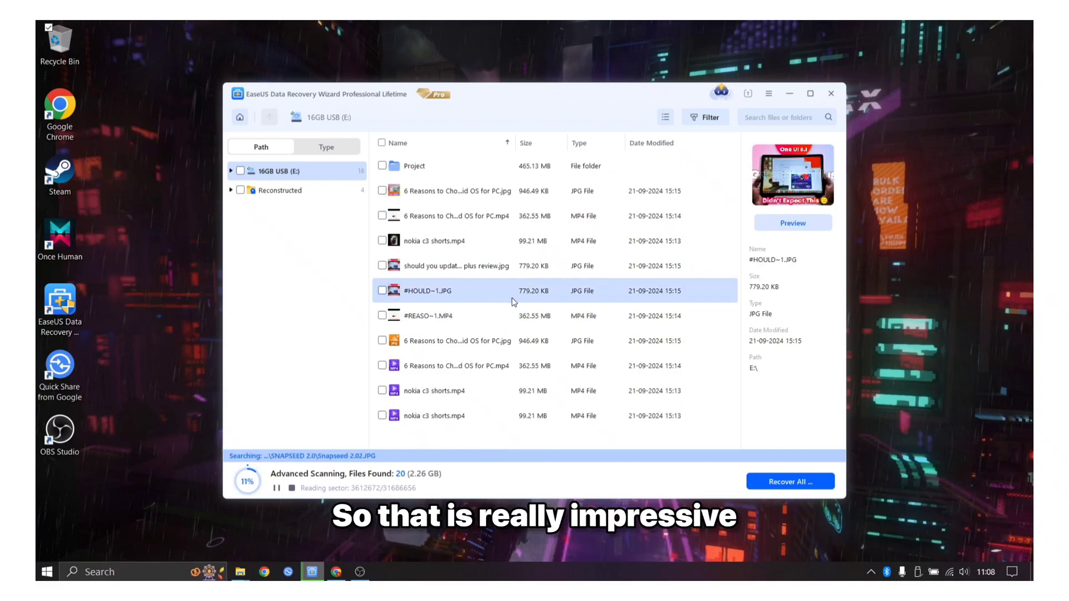
click(703, 193)
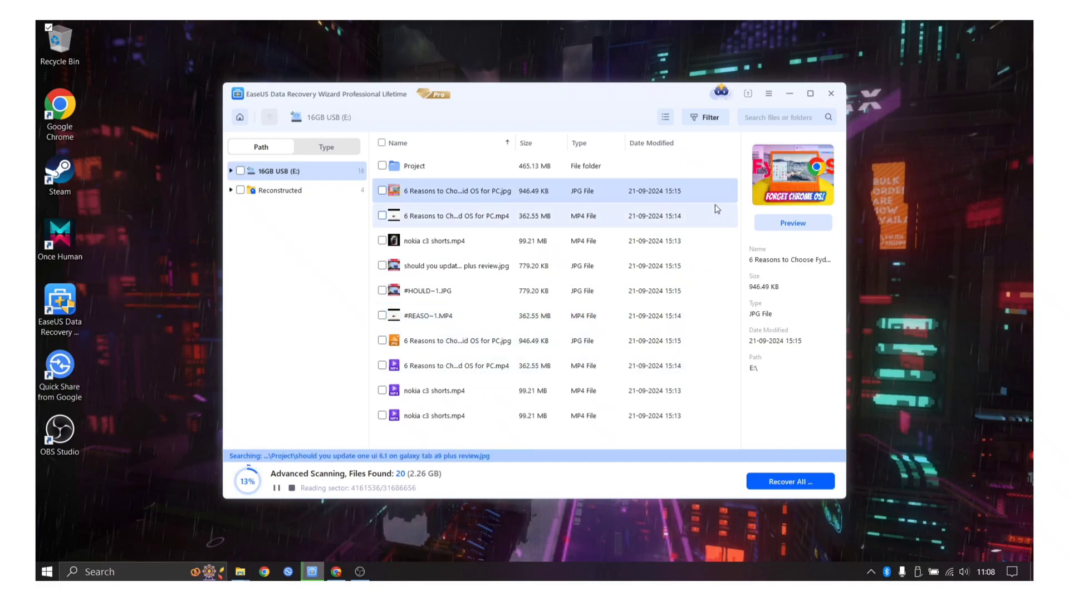
Step: Play and pause the 6 Reasons Fyde OS video, then view nokia c3 shorts, Galaxy Tab picture and #HOULD~1.JPG
click(780, 224)
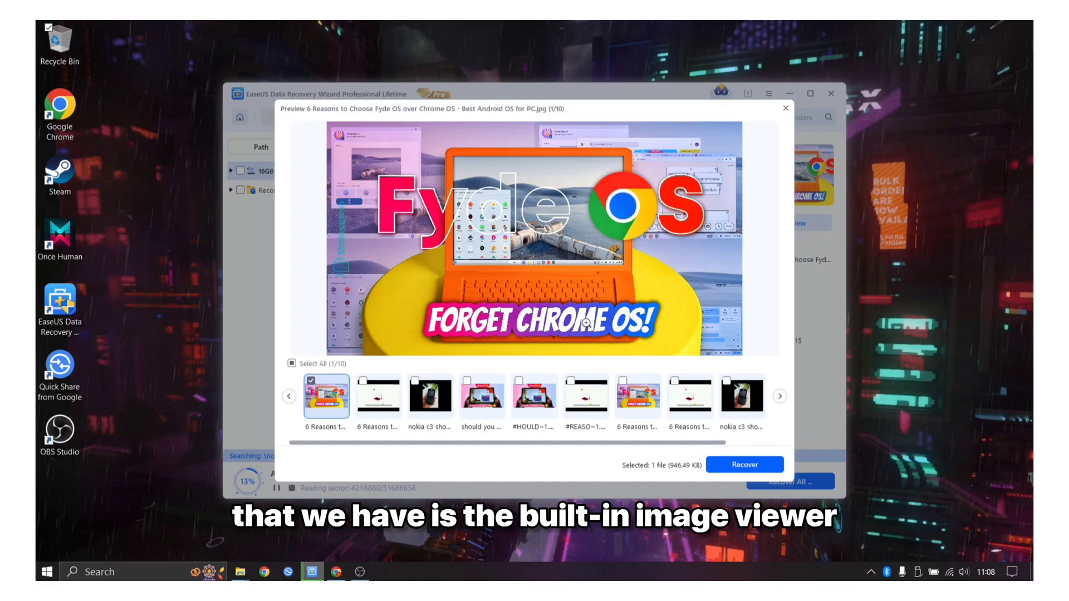
click(388, 416)
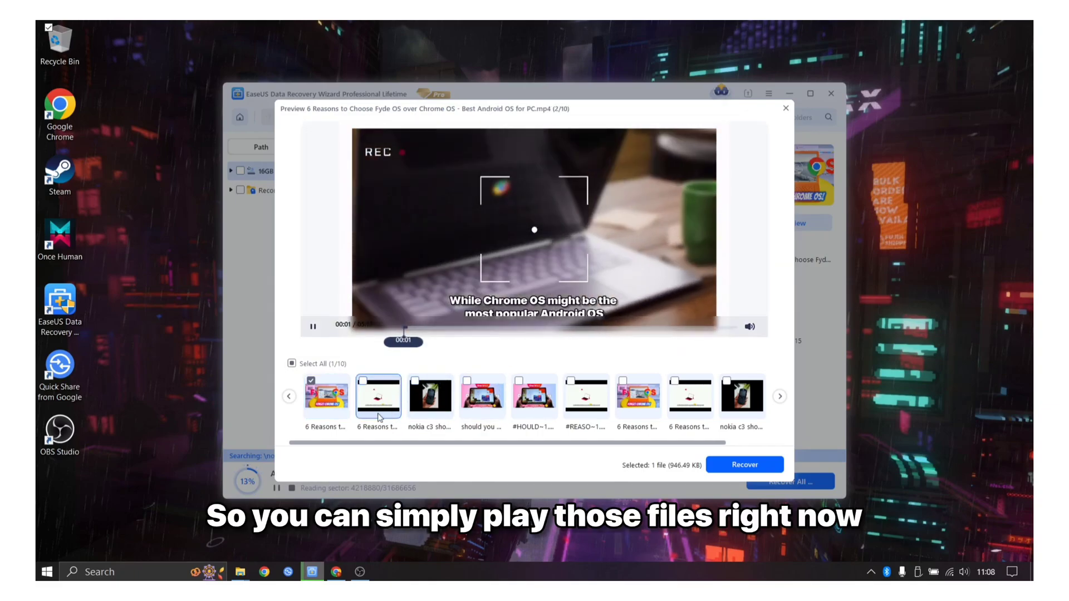
click(314, 328)
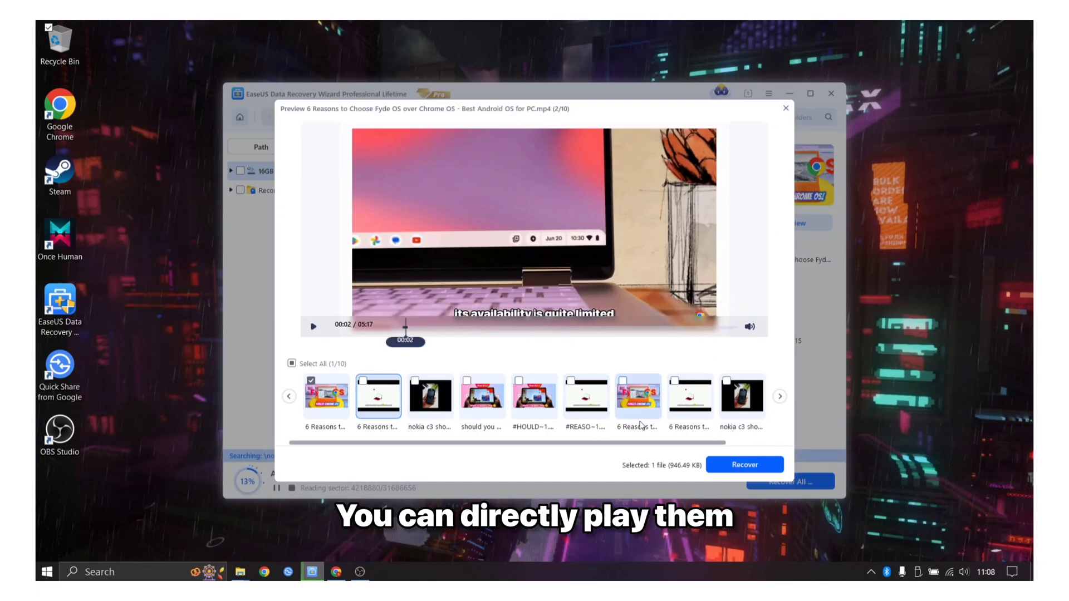
click(444, 407)
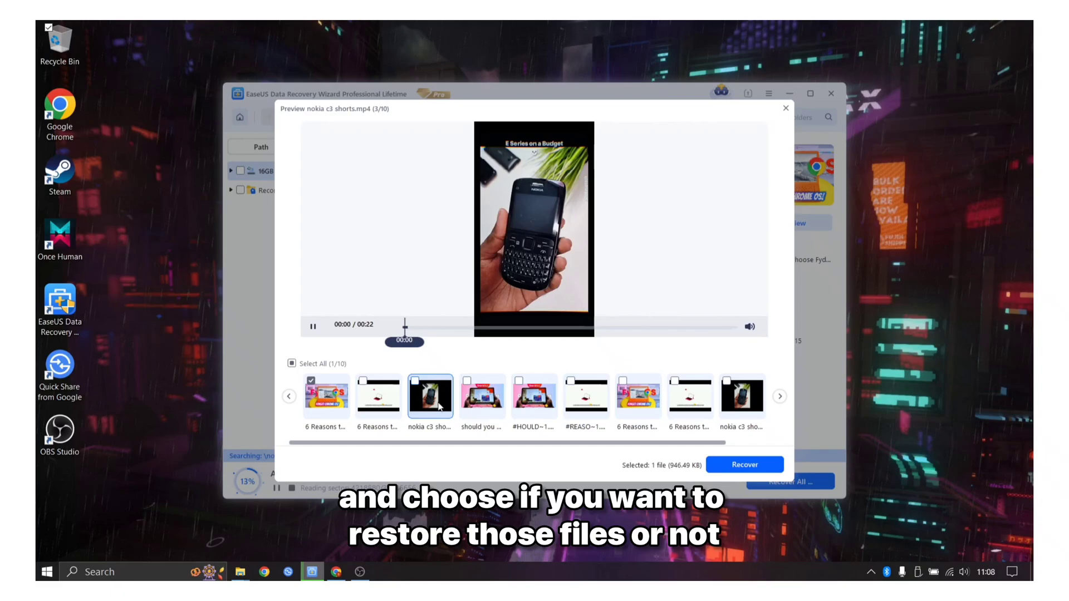
click(468, 406)
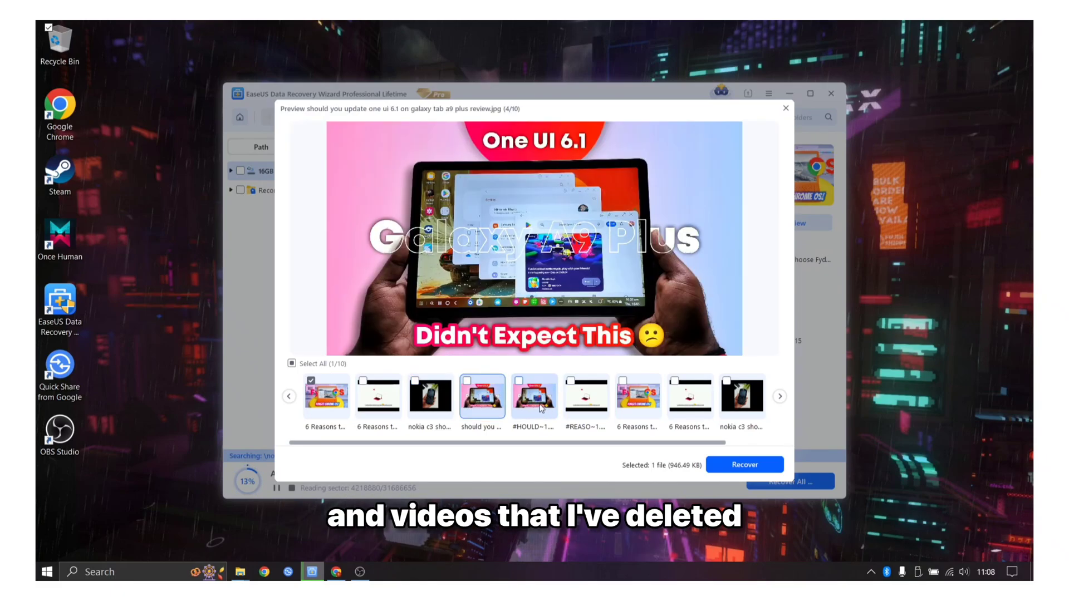
click(540, 407)
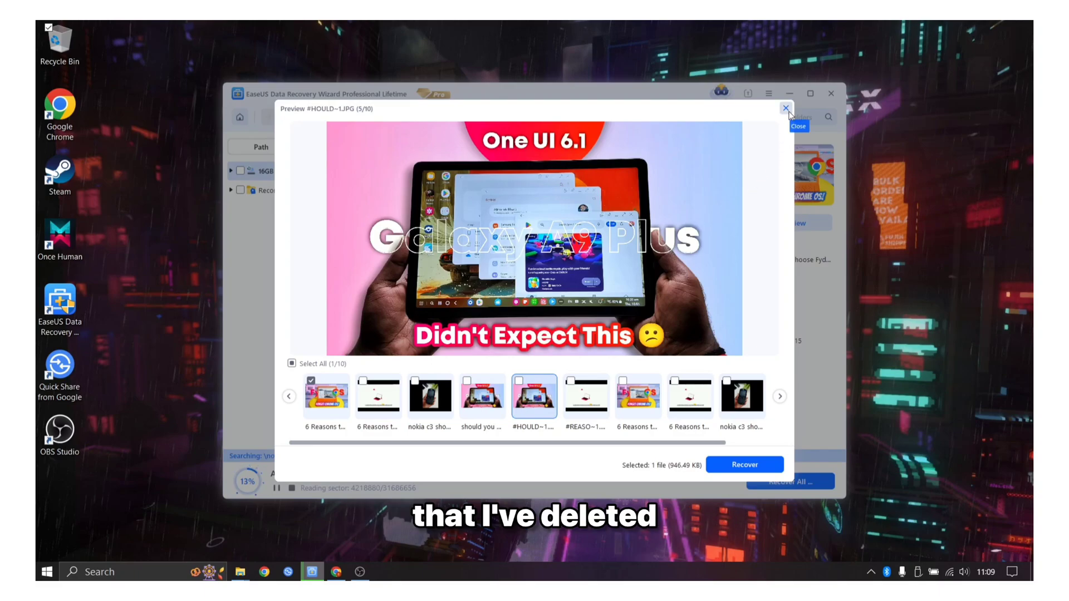
Step: Close the preview, stop the scan at 20 files (2.26 GB), and group results by Type
click(786, 108)
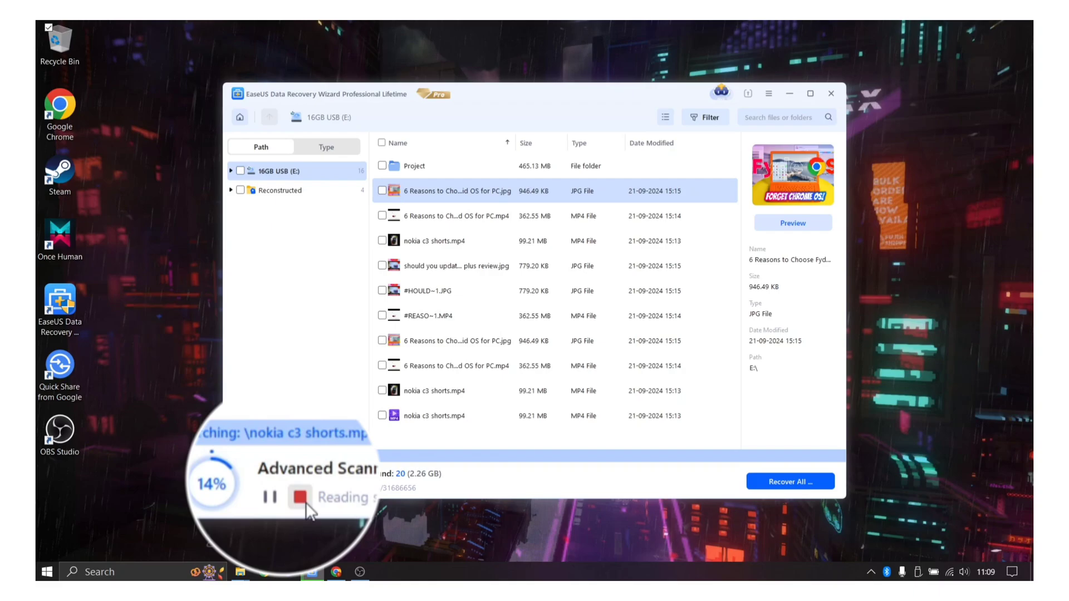
click(291, 489)
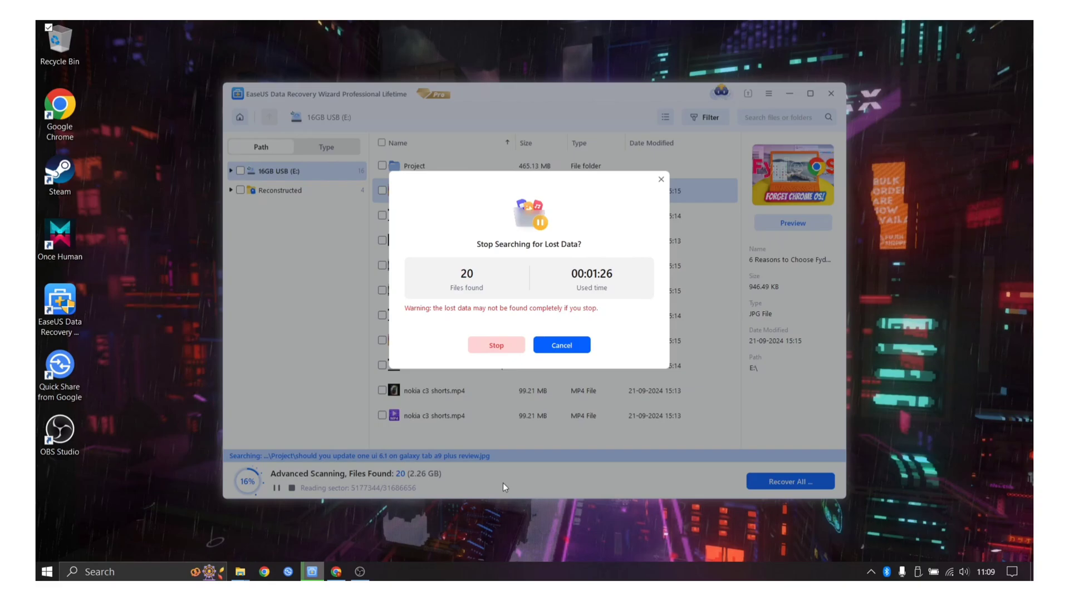
click(502, 348)
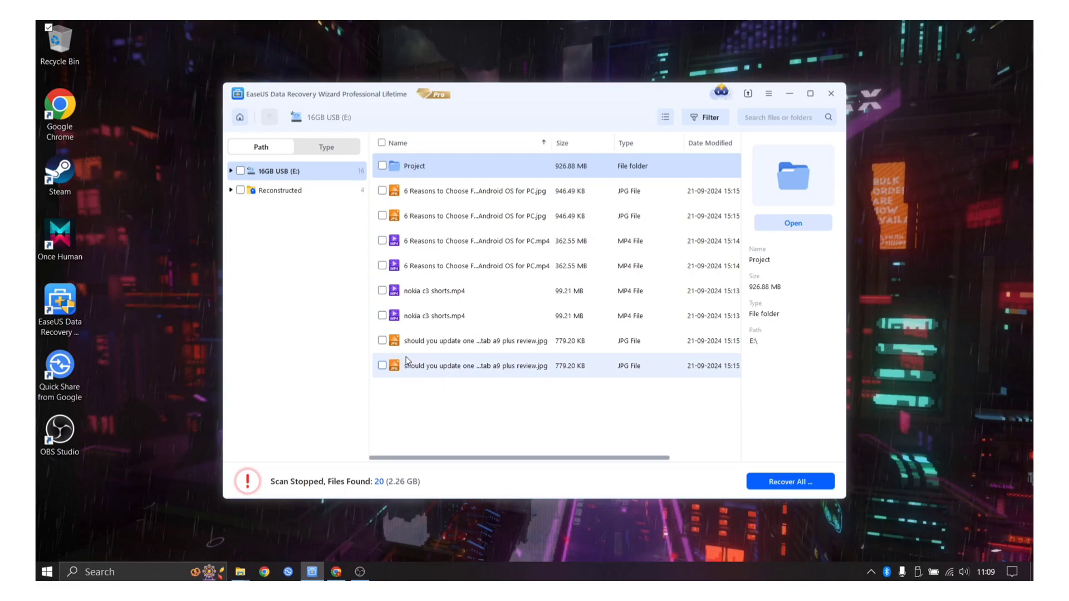
click(331, 147)
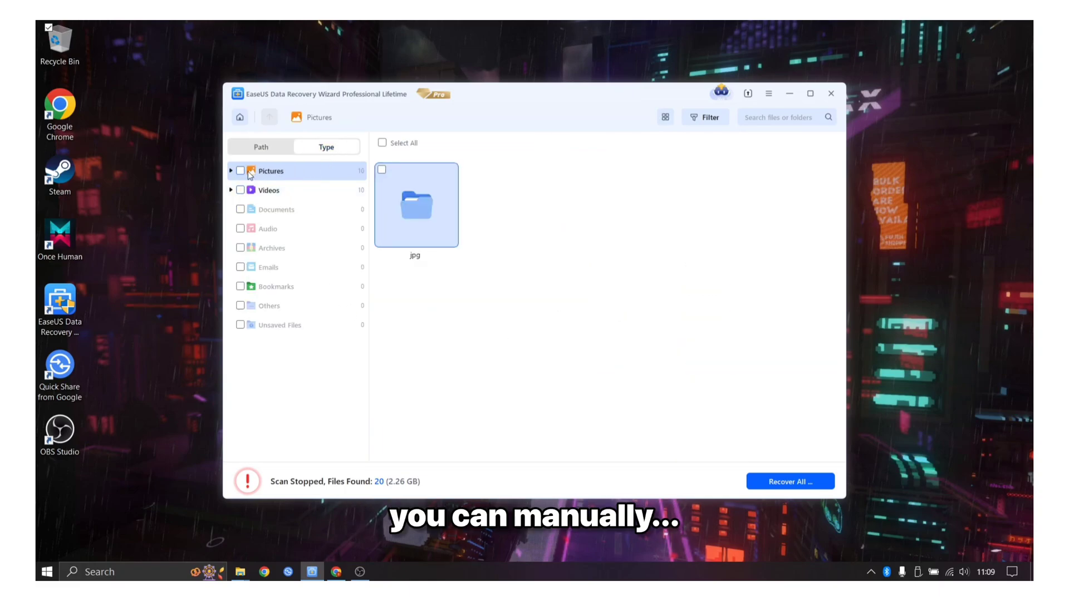
Step: Under Pictures > jpg, mark the Fyde OS and Galaxy Tab review pictures (1.69 MB) for recovery
click(231, 171)
click(268, 190)
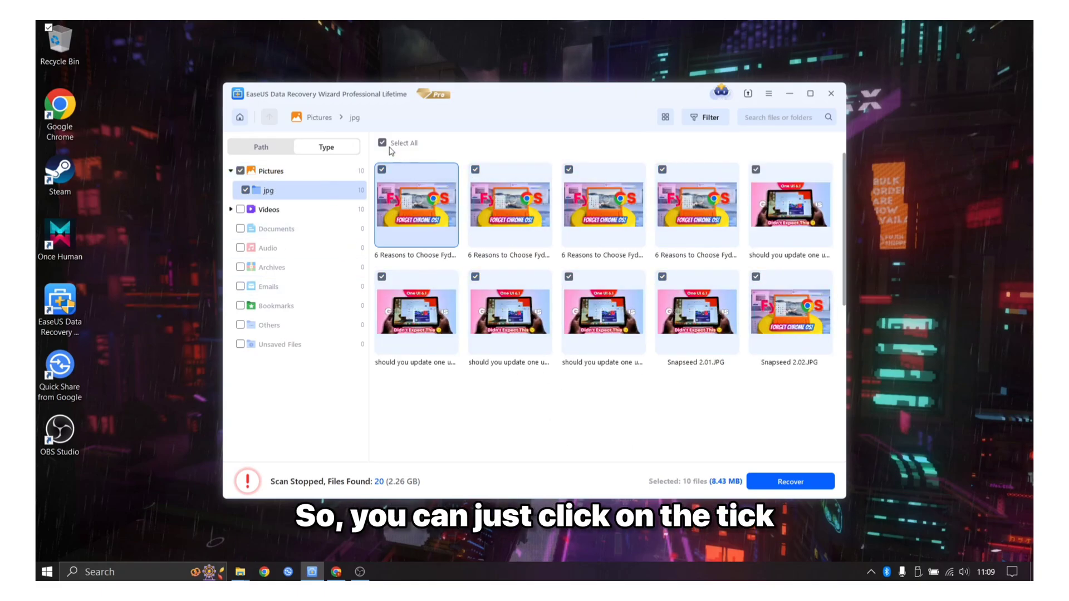
click(383, 170)
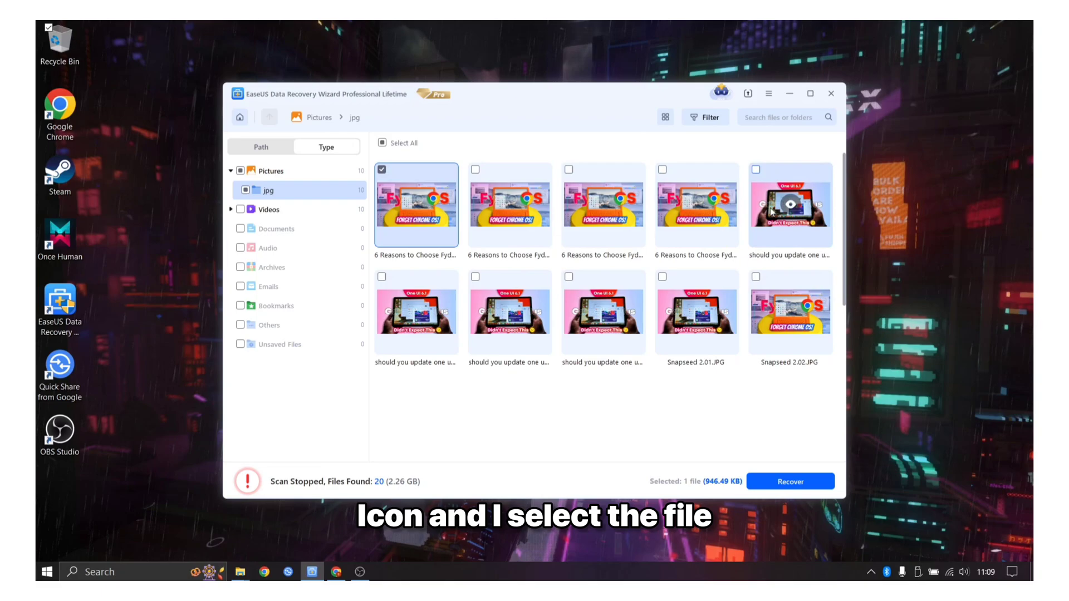
click(755, 170)
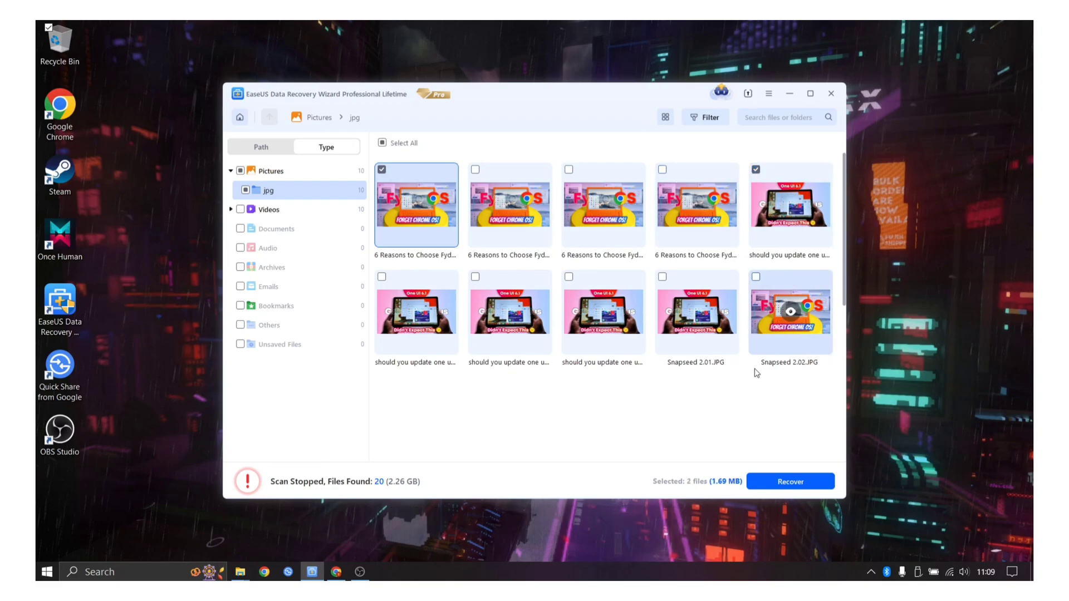
click(796, 481)
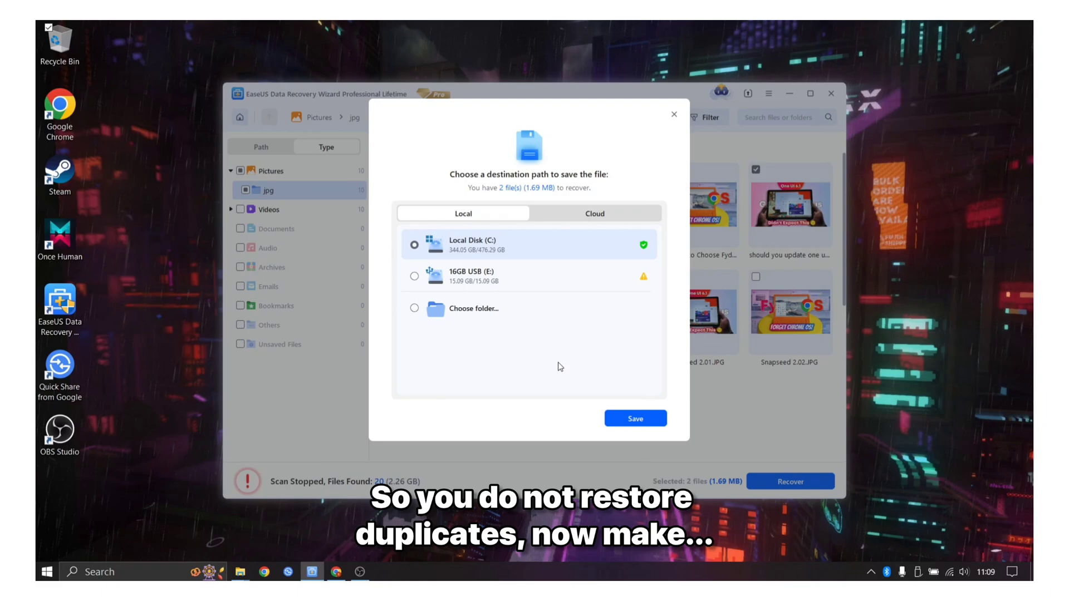
Step: Save the two recovered pictures to Local Disk (C:) instead of the 16GB USB drive
click(415, 276)
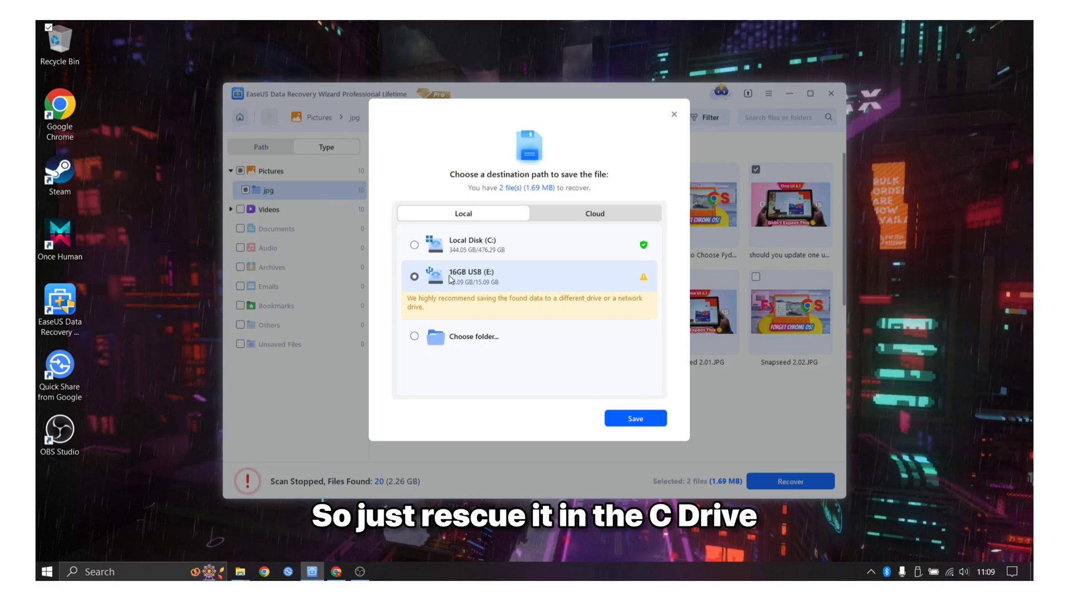
click(415, 245)
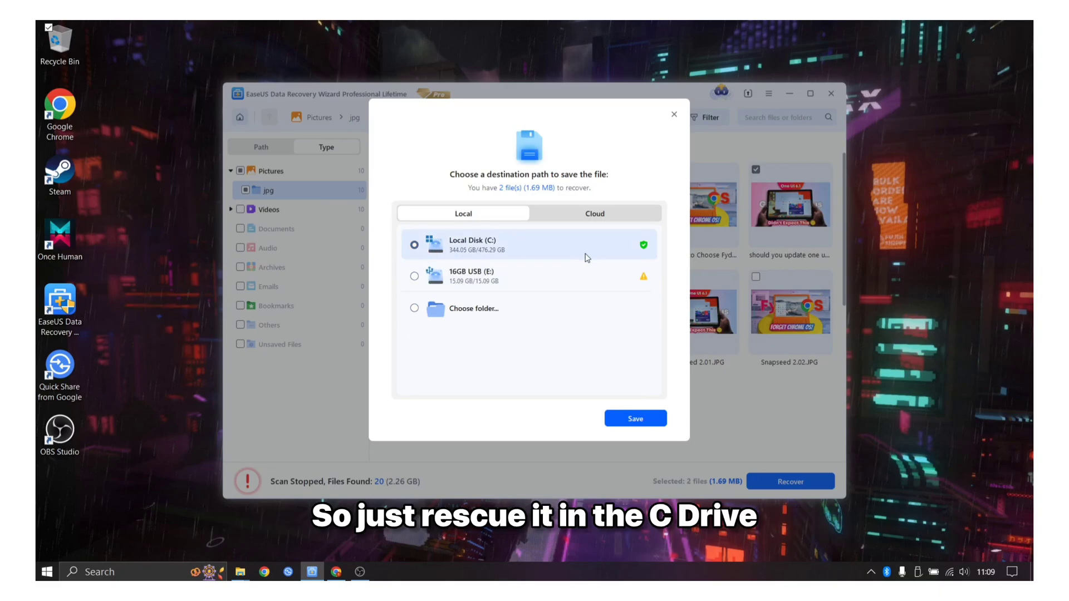
click(639, 420)
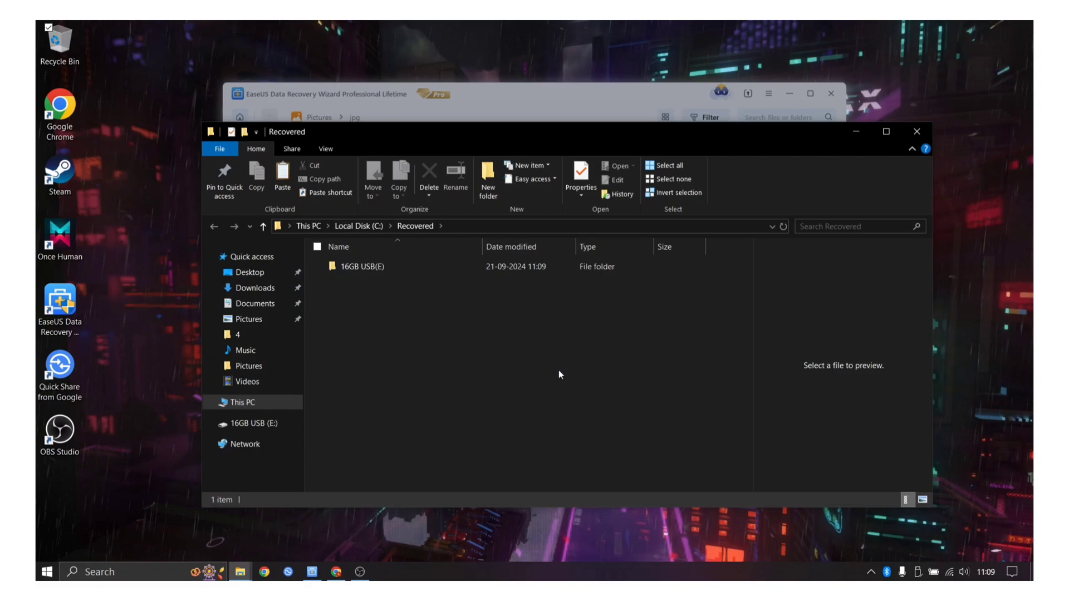
Step: View the recovered picture in 16GB USB(E)\Project, then return to the 16GB USB(E) folder
double_click(400, 265)
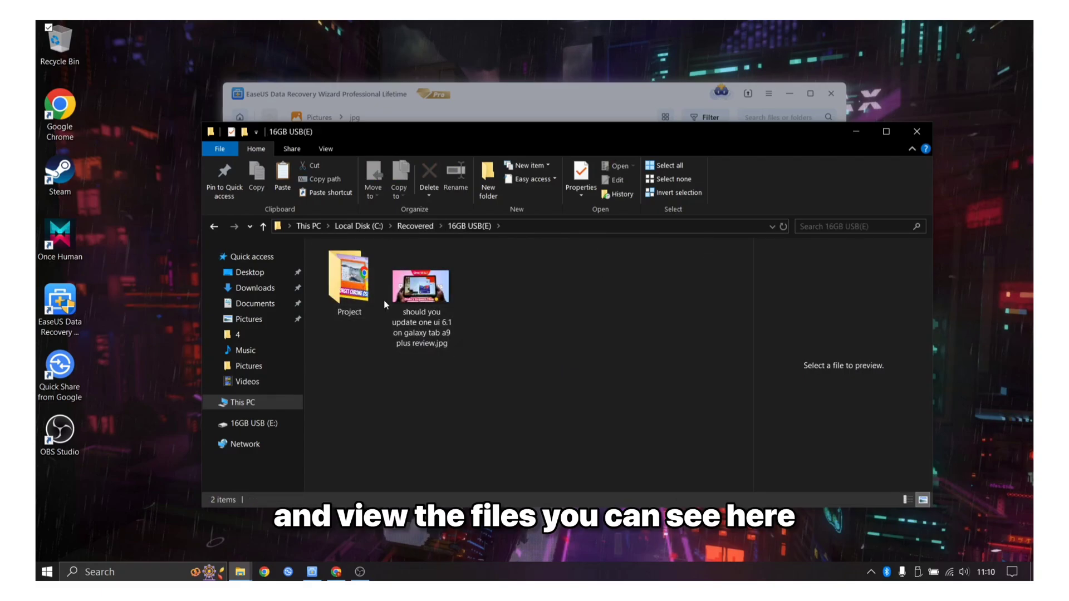
double_click(365, 295)
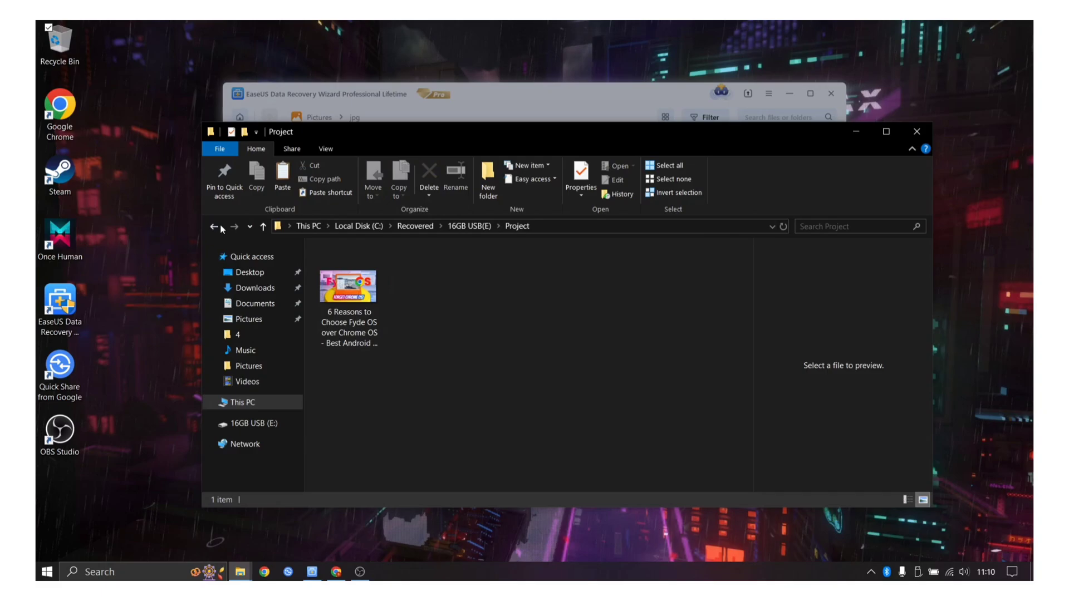
key(alt+Left)
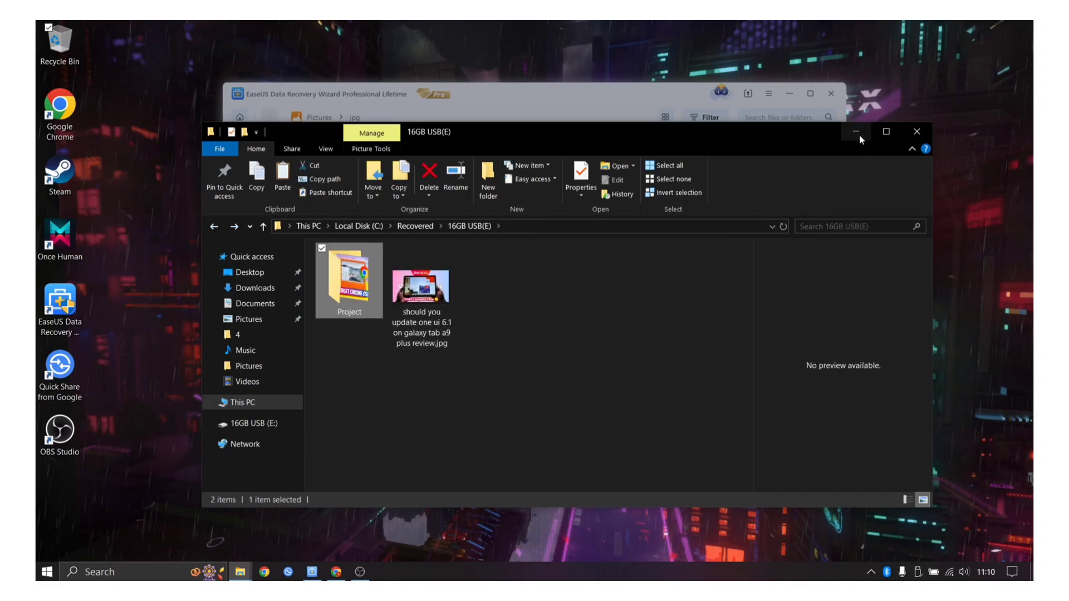
Step: Return to EaseUS, dismiss the completion message and show the found mp4 videos
click(859, 134)
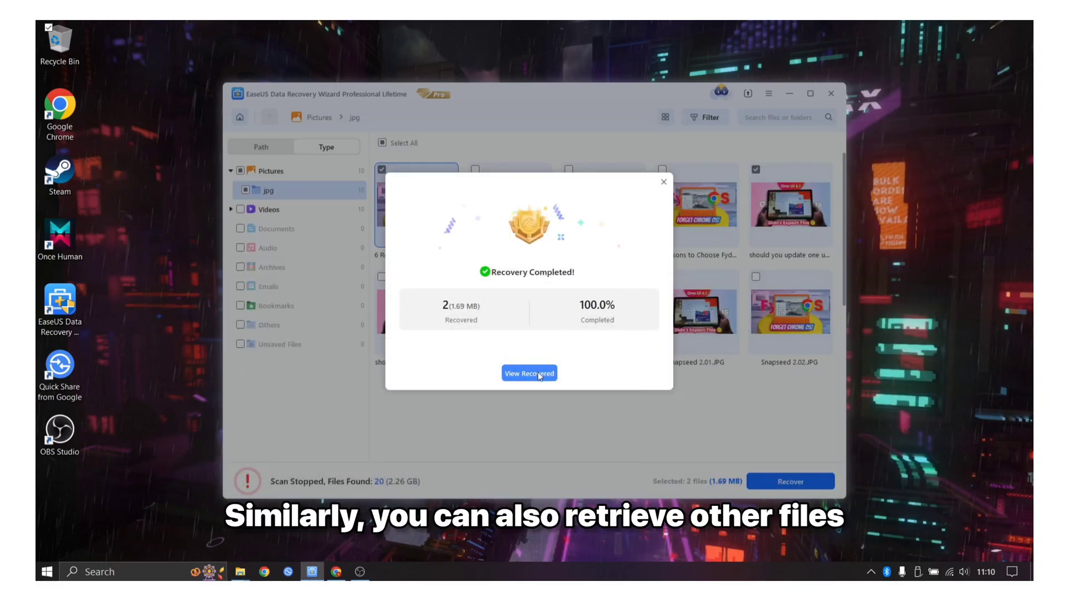
click(664, 182)
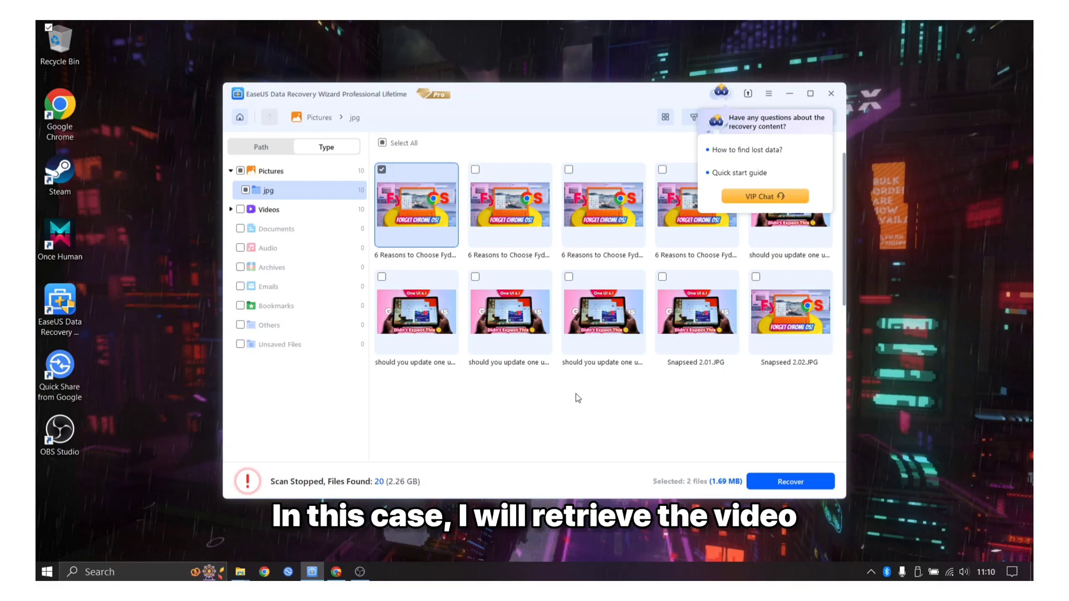
click(236, 213)
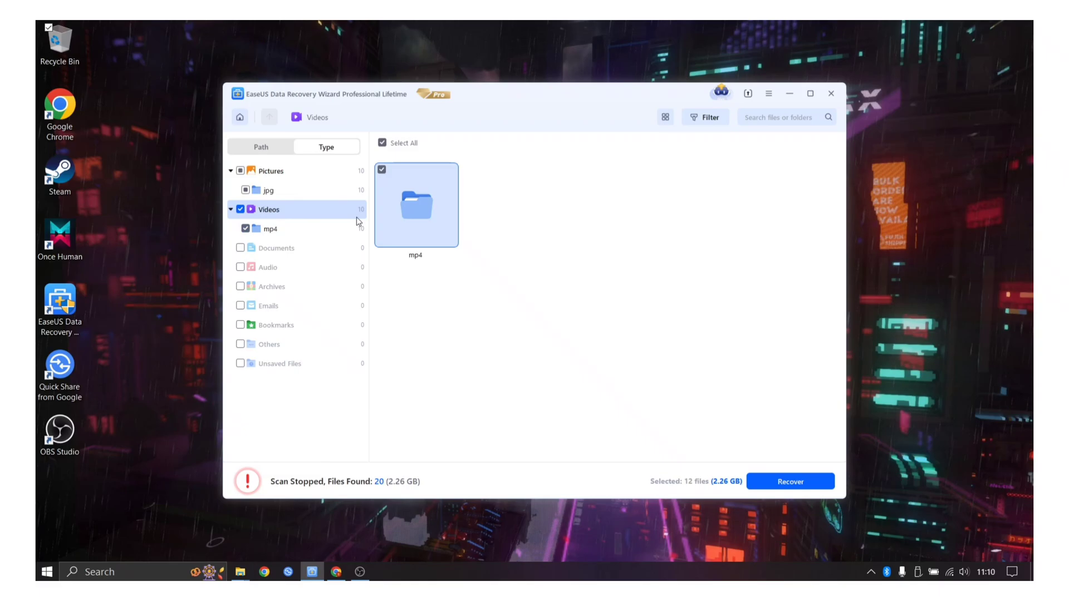
double_click(409, 217)
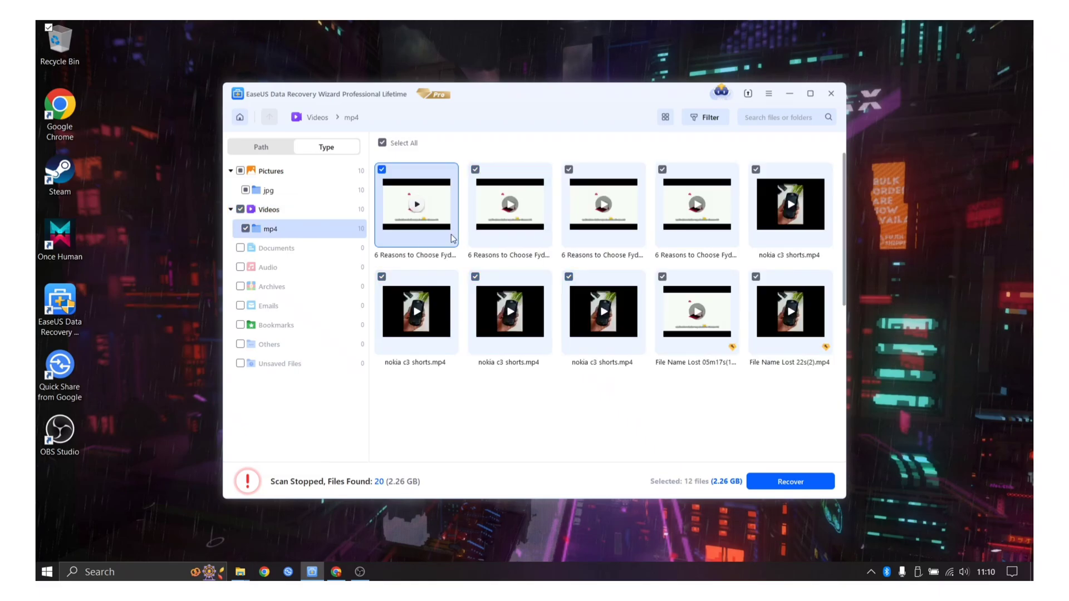
Step: Uncheck the first video and recover the four chosen files to C:/Recovered
click(382, 170)
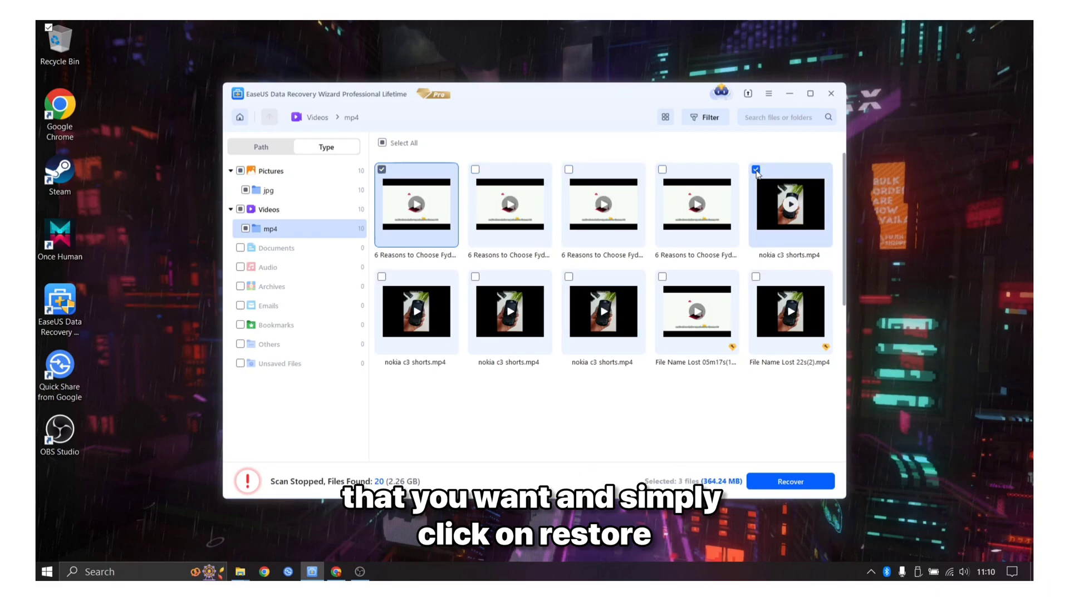
click(778, 483)
click(624, 419)
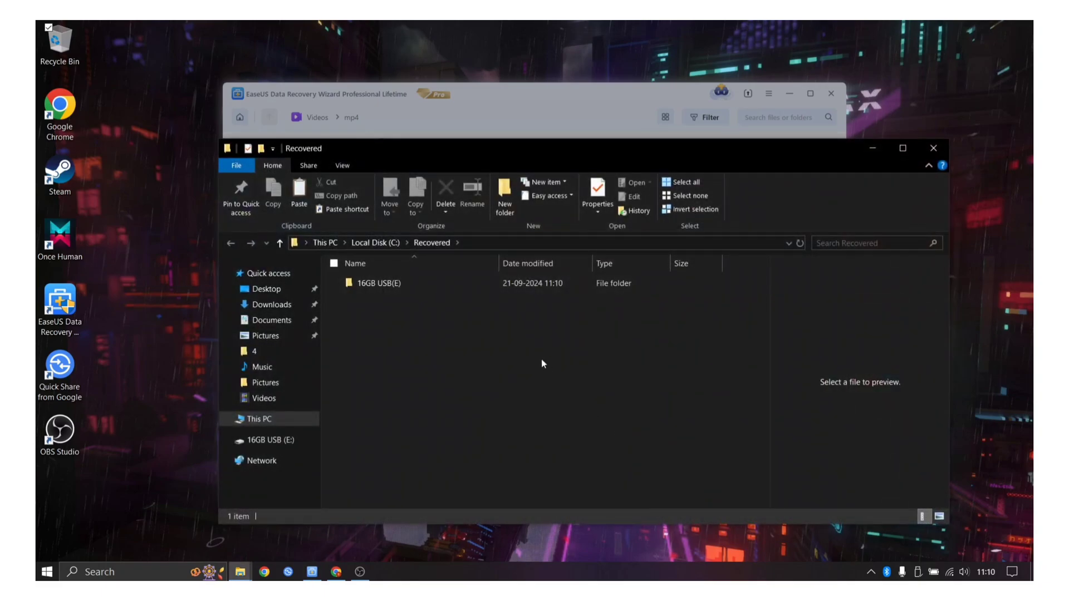
Step: Play the recovered nokia c3 shorts.mp4 from the 16GB USB(E) folder to confirm it works
double_click(372, 283)
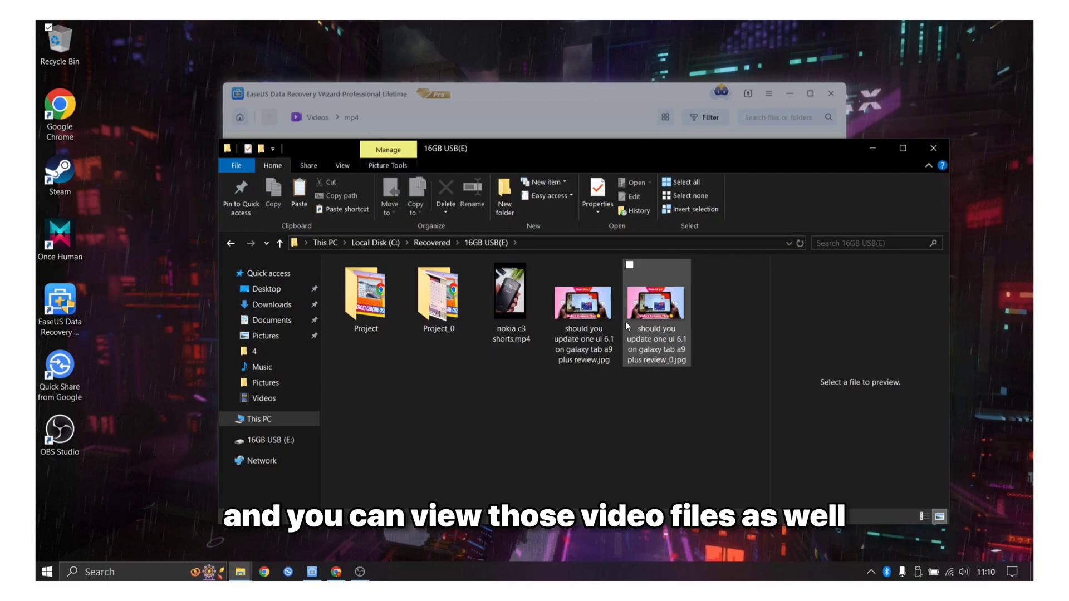
double_click(504, 309)
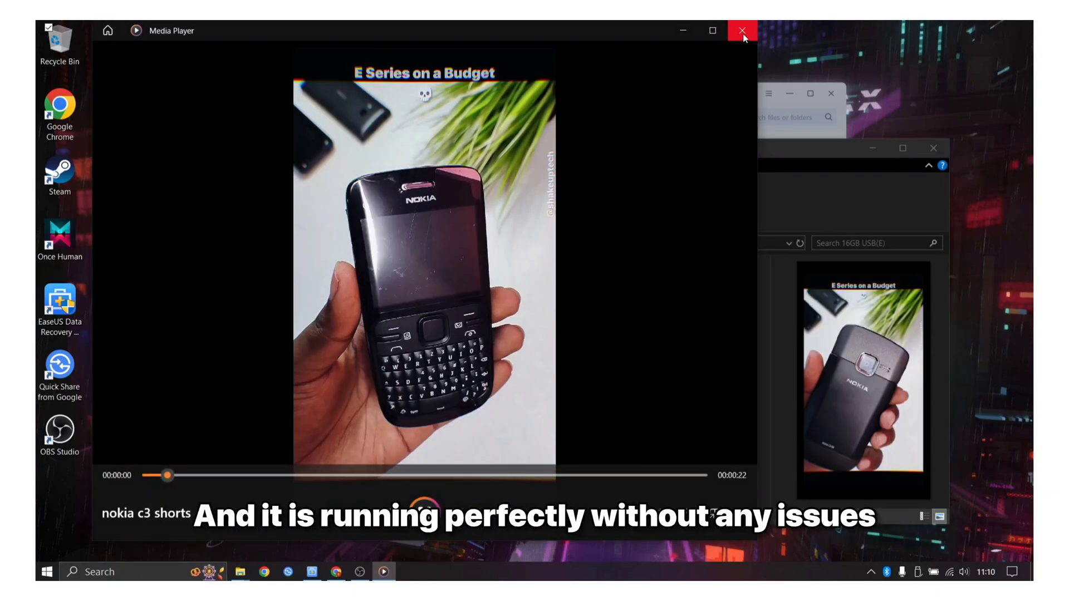
click(743, 31)
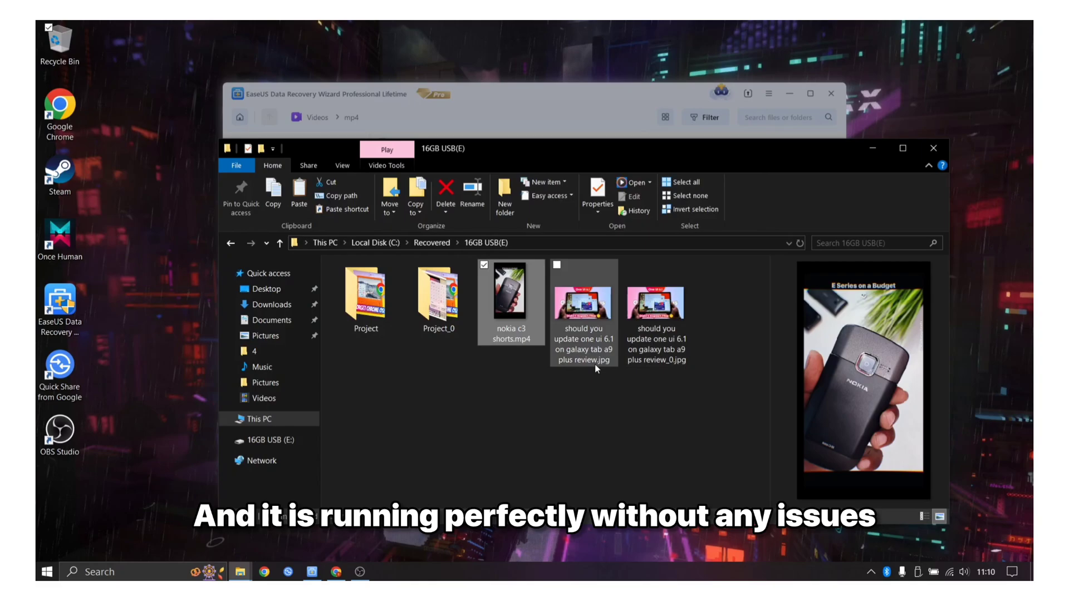
click(545, 403)
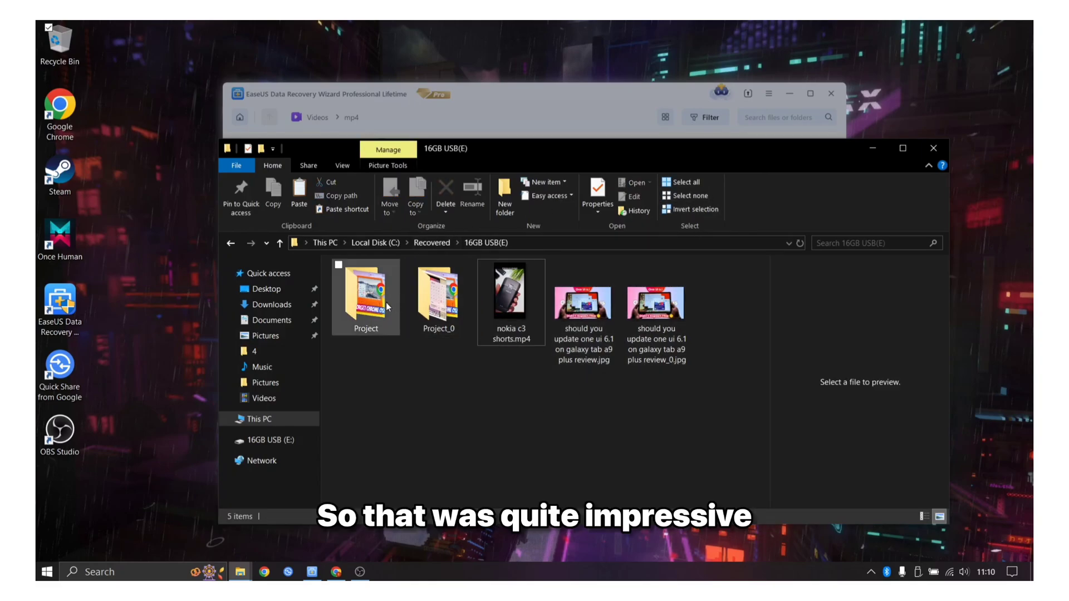
Step: Play the second recovered video in the Project_0 folder, then move File Explorer higher
double_click(441, 301)
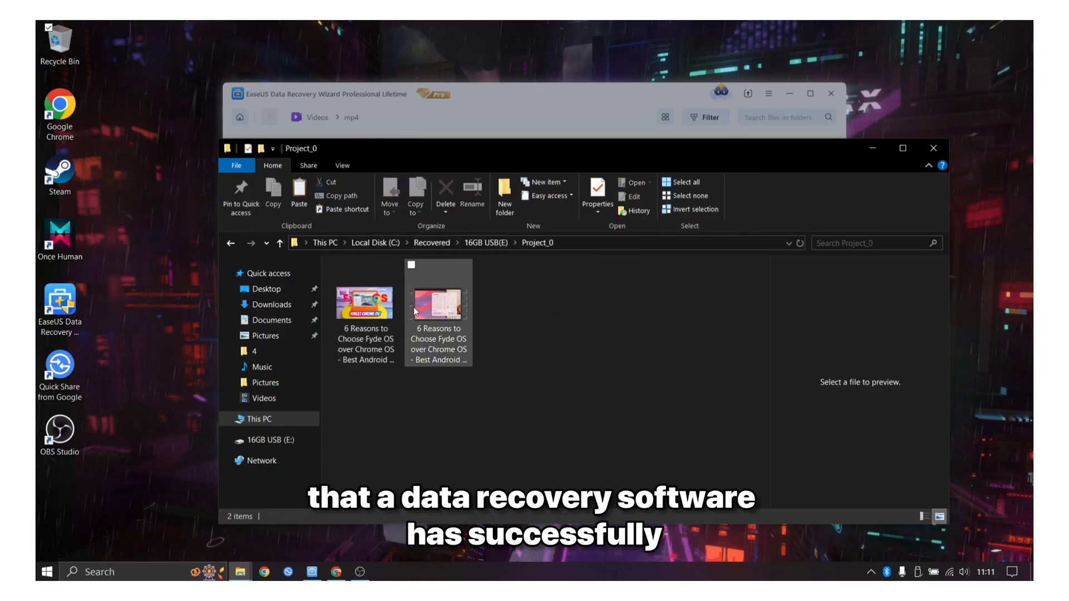
double_click(457, 309)
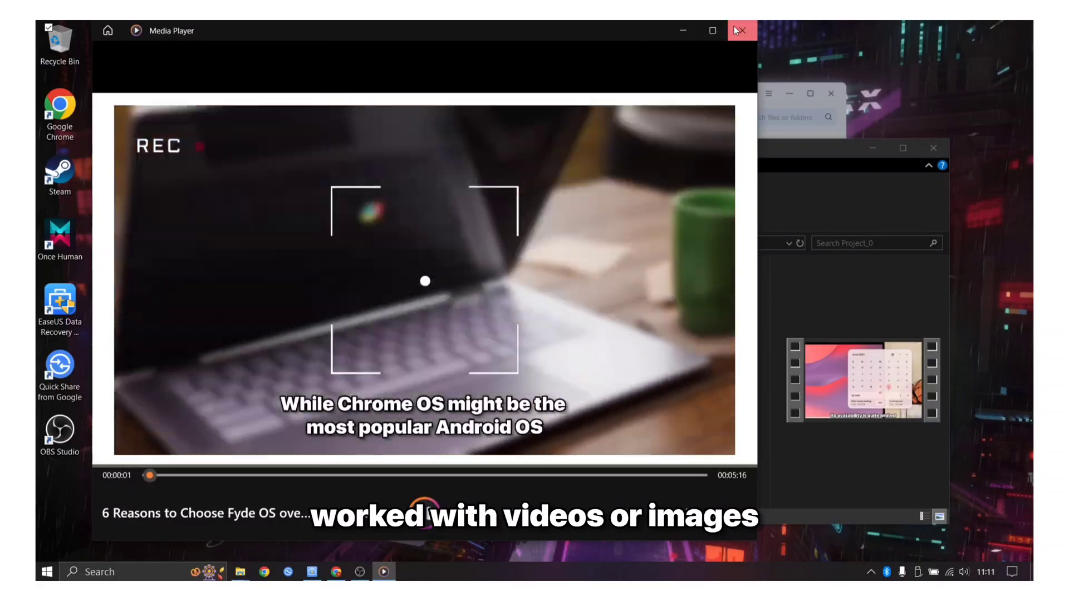
click(736, 30)
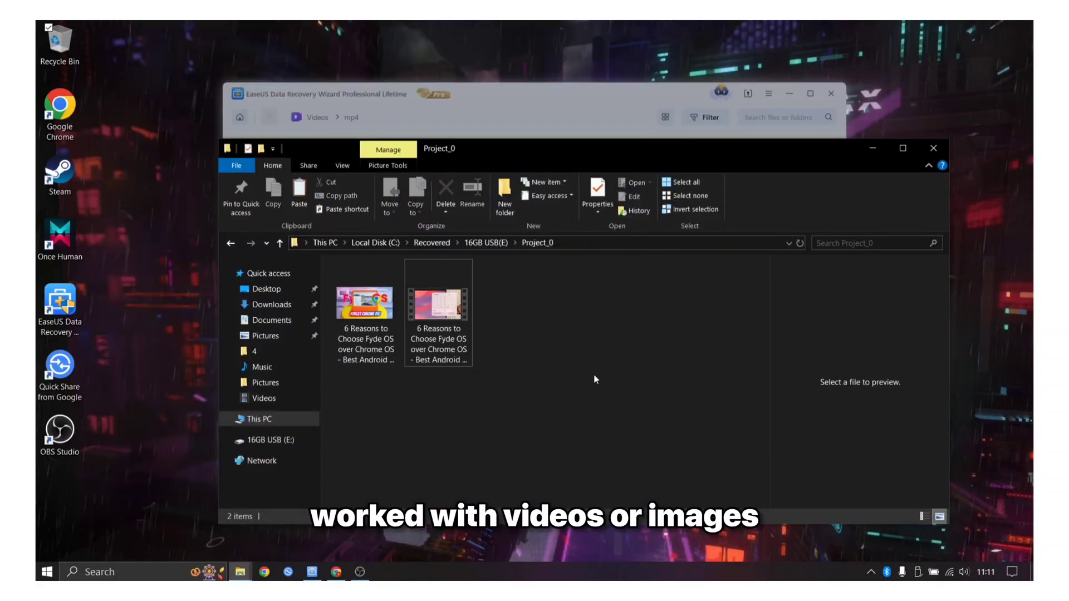
drag(740, 150, 730, 120)
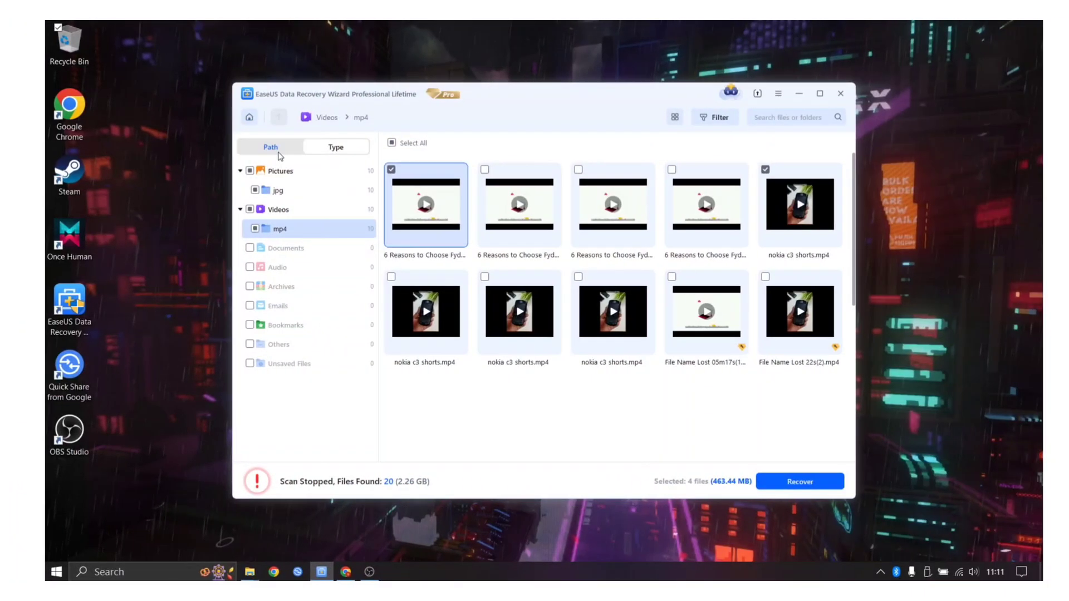
Step: Open the scan results' Filter bar and look through File Size, Advanced, Date Modified and File Type
click(727, 117)
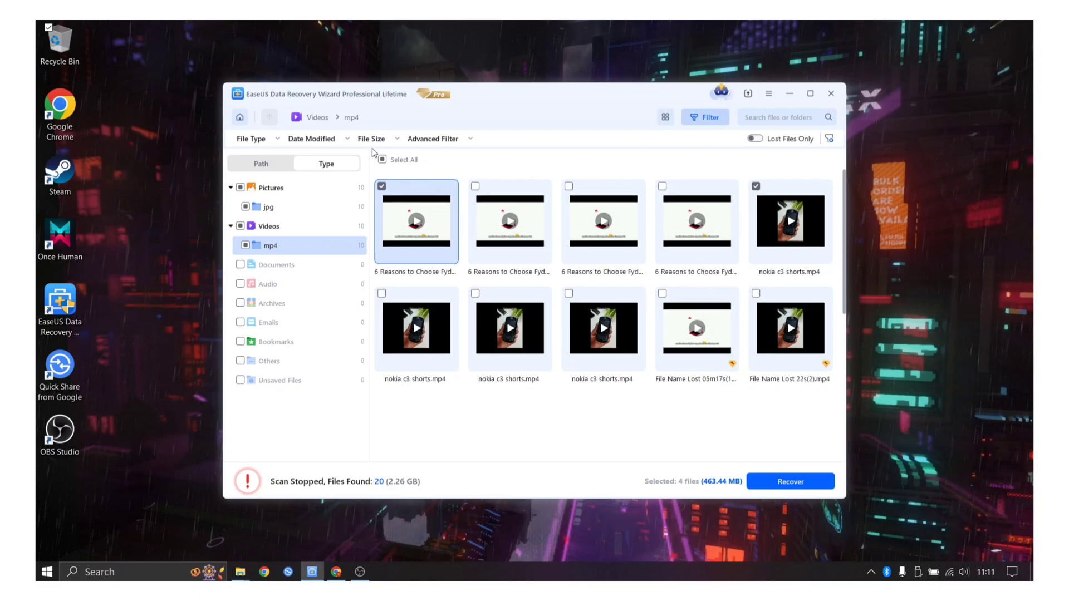
click(371, 139)
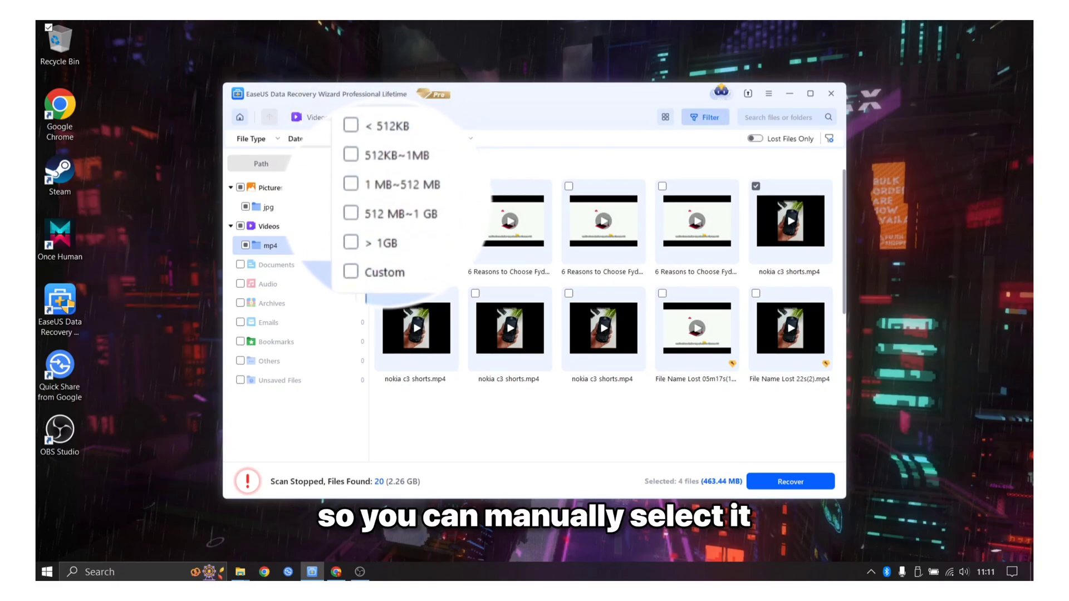
click(426, 136)
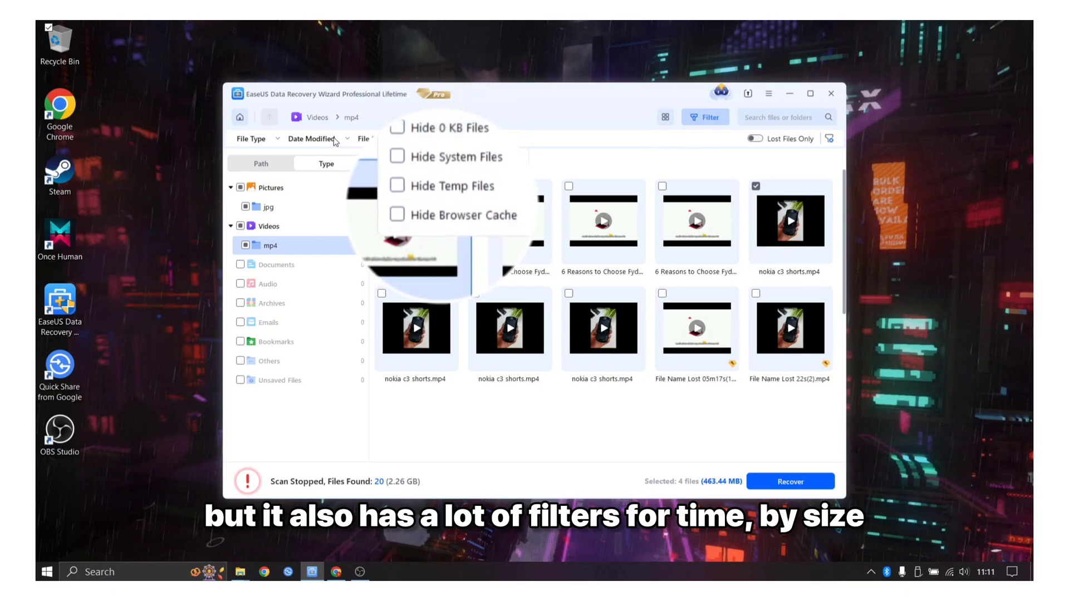
click(315, 139)
click(251, 139)
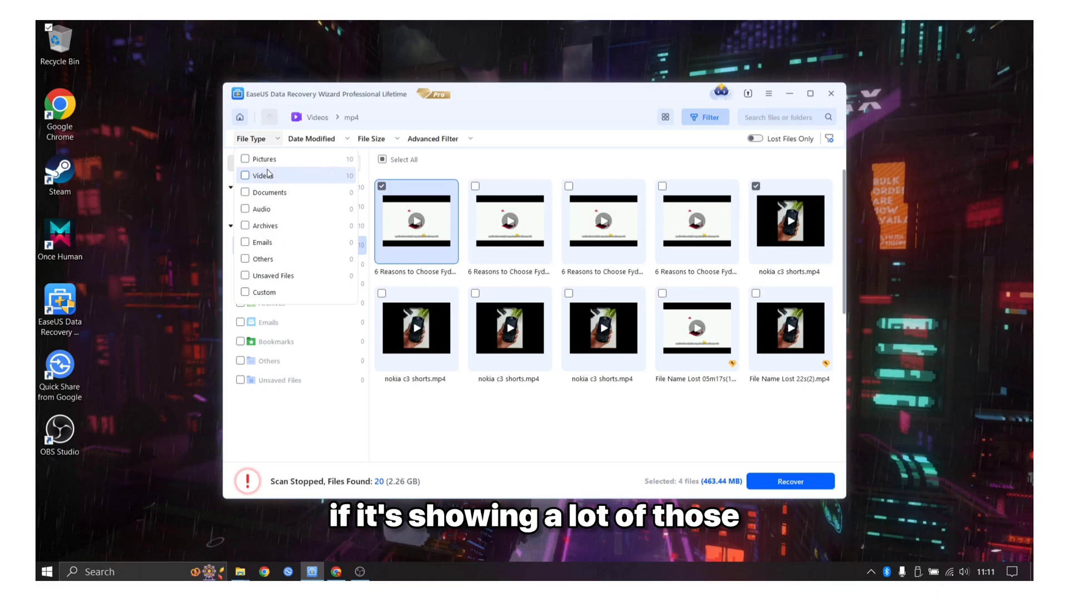
Step: Toggle the Pictures type filter on and off, then filter Date Modified to Today
click(249, 160)
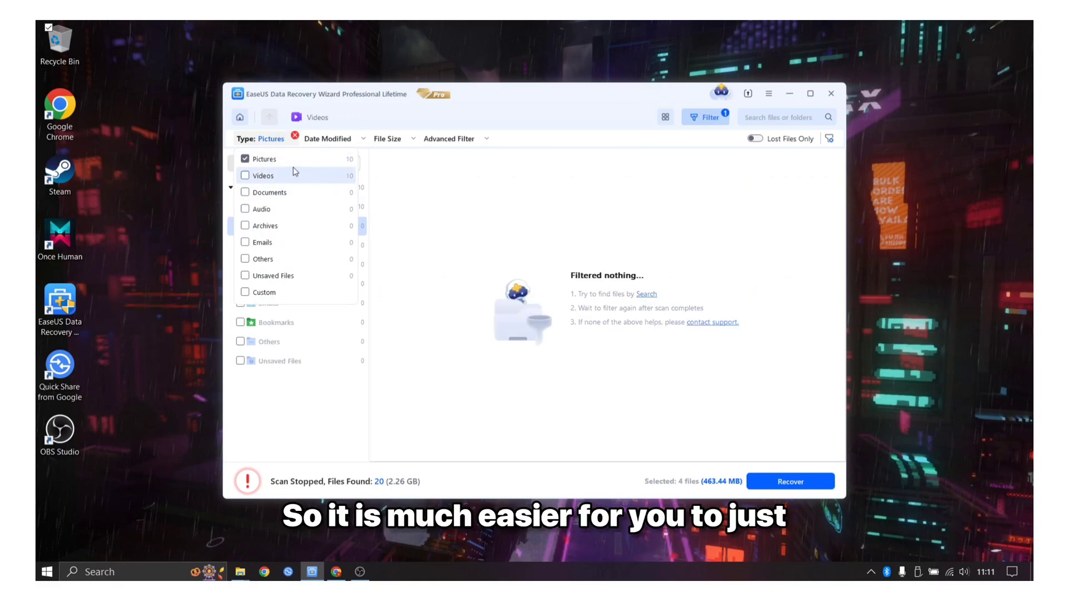
click(245, 160)
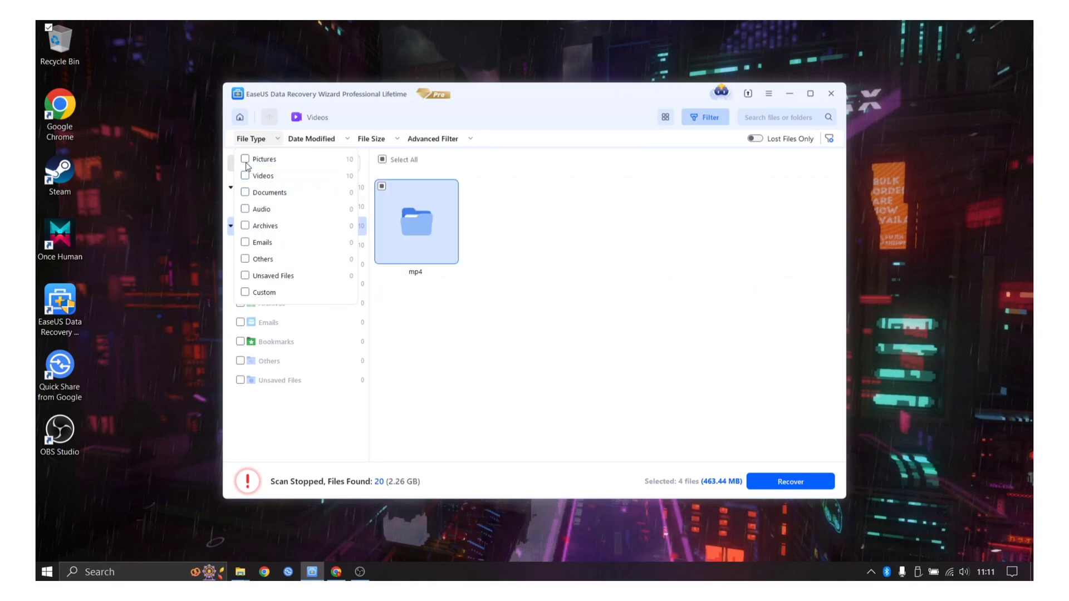
click(326, 142)
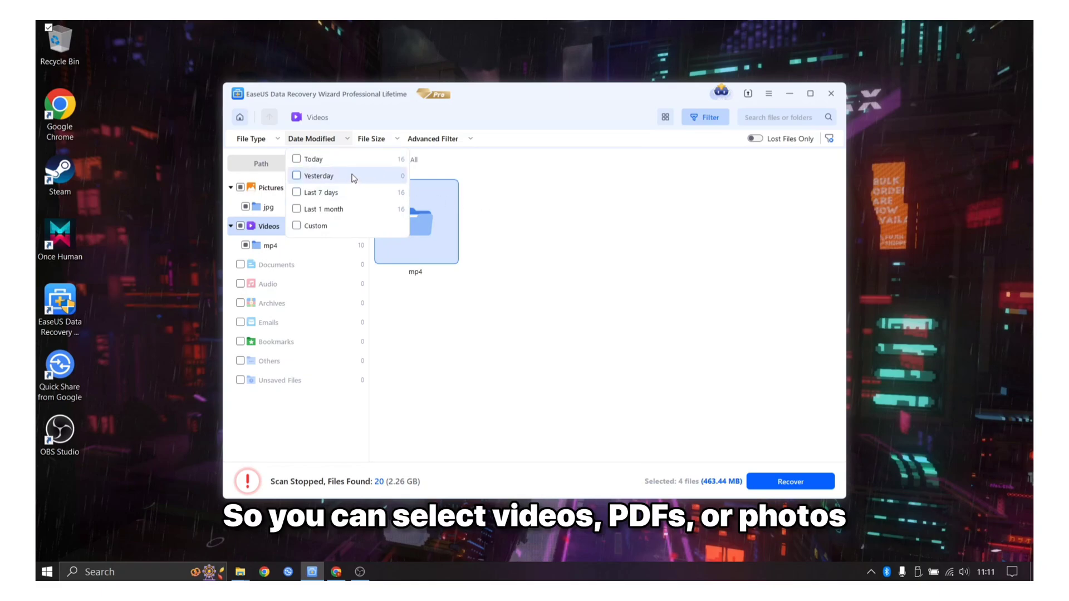
click(349, 165)
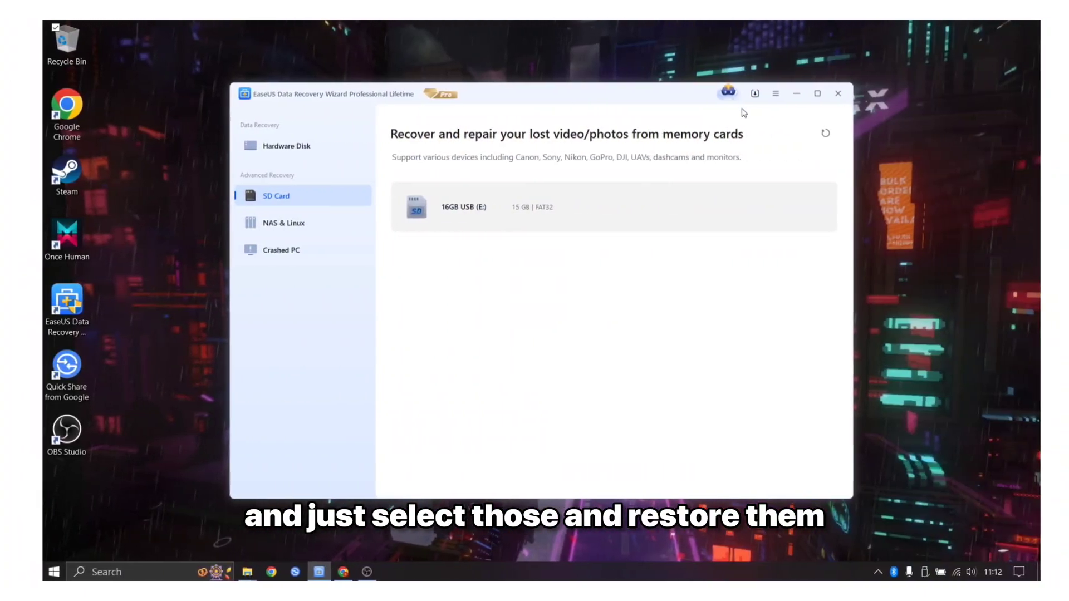
Step: Browse Hard Disk, NAS & Linux, SD Card modes, ending on the Crashed PC rescue page
click(280, 148)
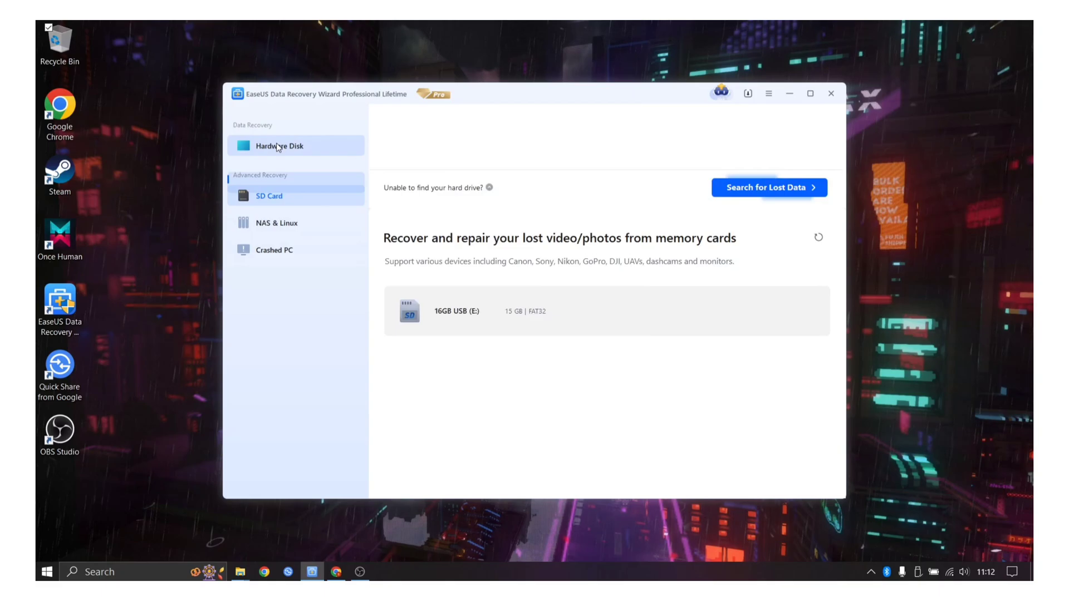
click(275, 224)
click(276, 250)
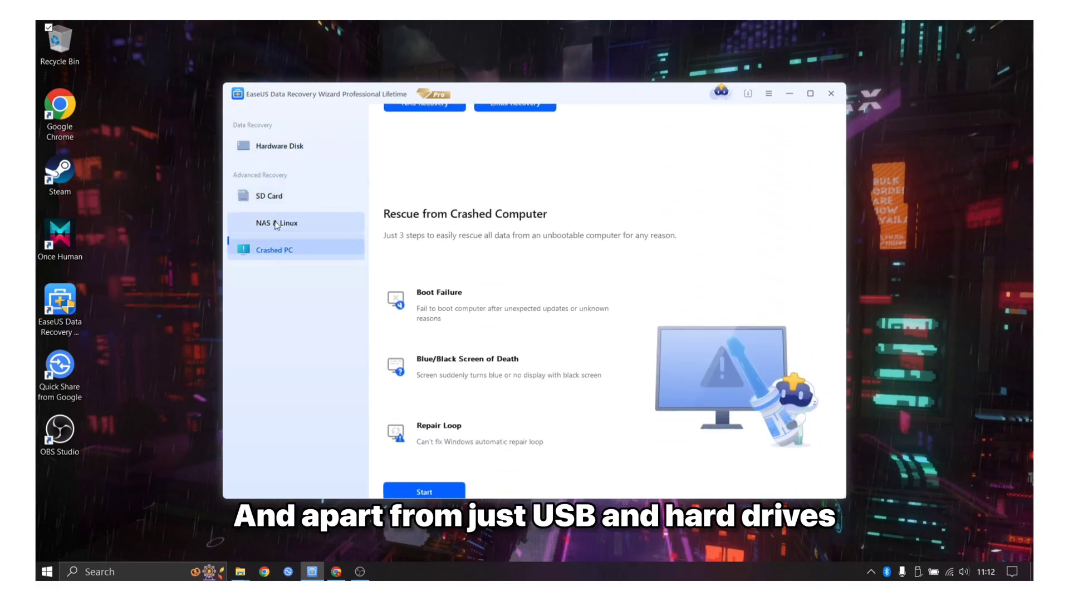
click(272, 196)
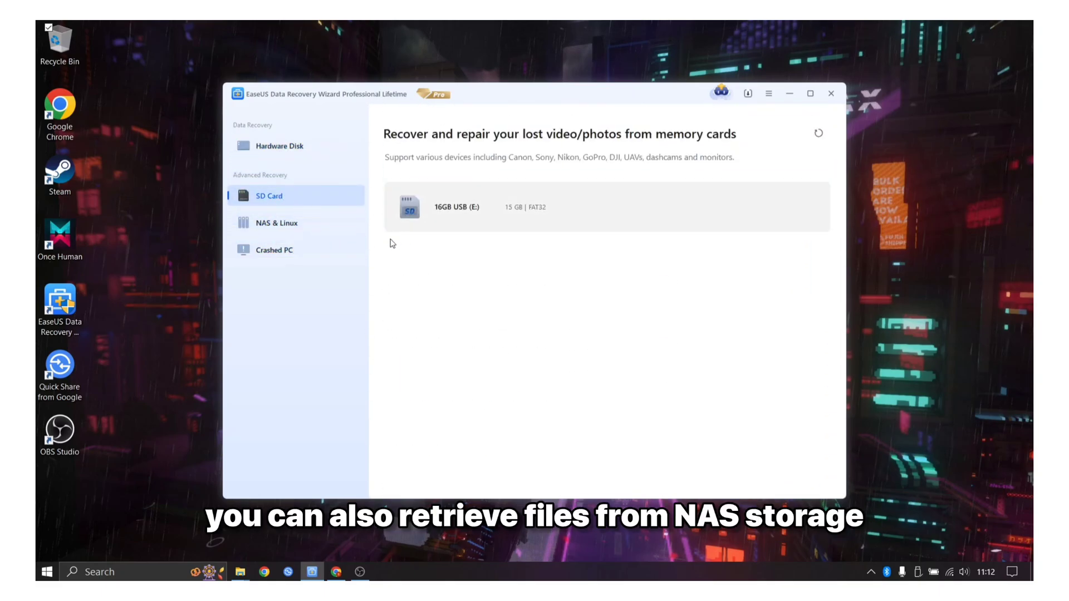
click(314, 229)
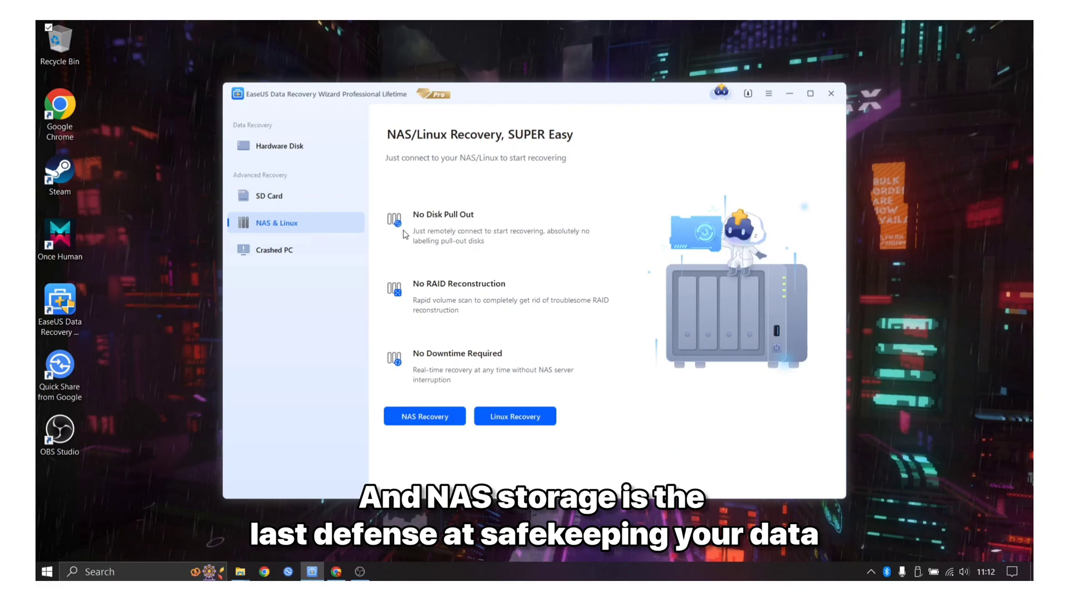
click(320, 258)
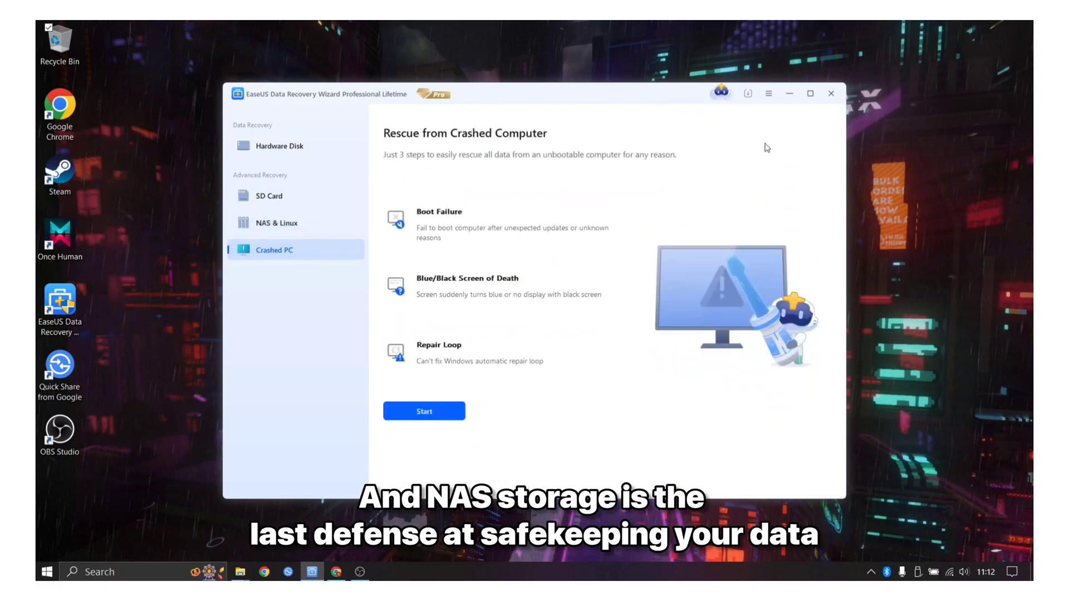
Step: Open the program's main menu and bring up its Theme options
click(768, 93)
click(691, 131)
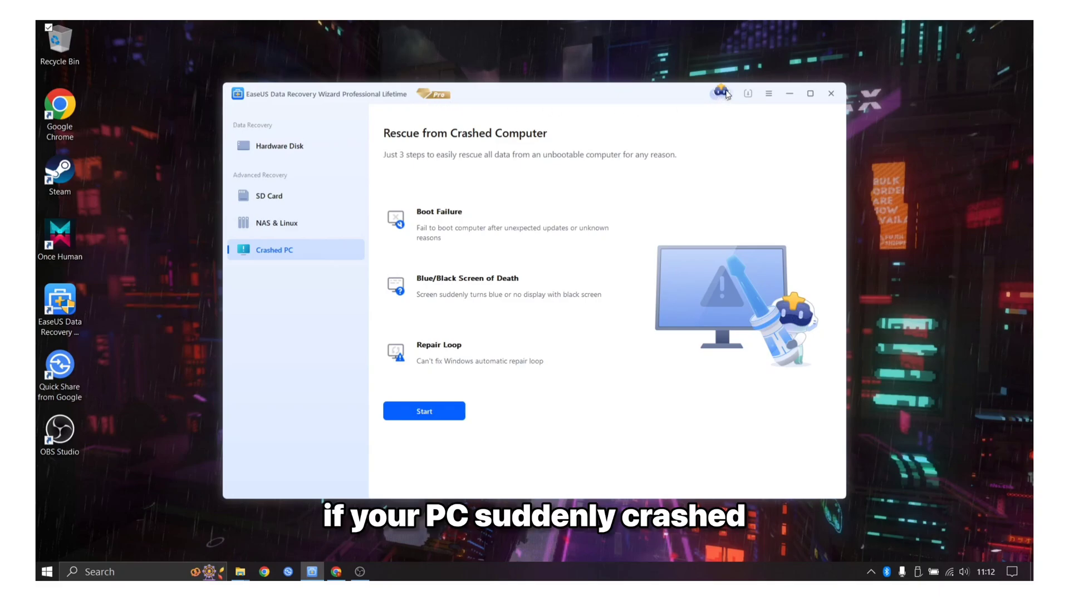
mouse_move(724, 93)
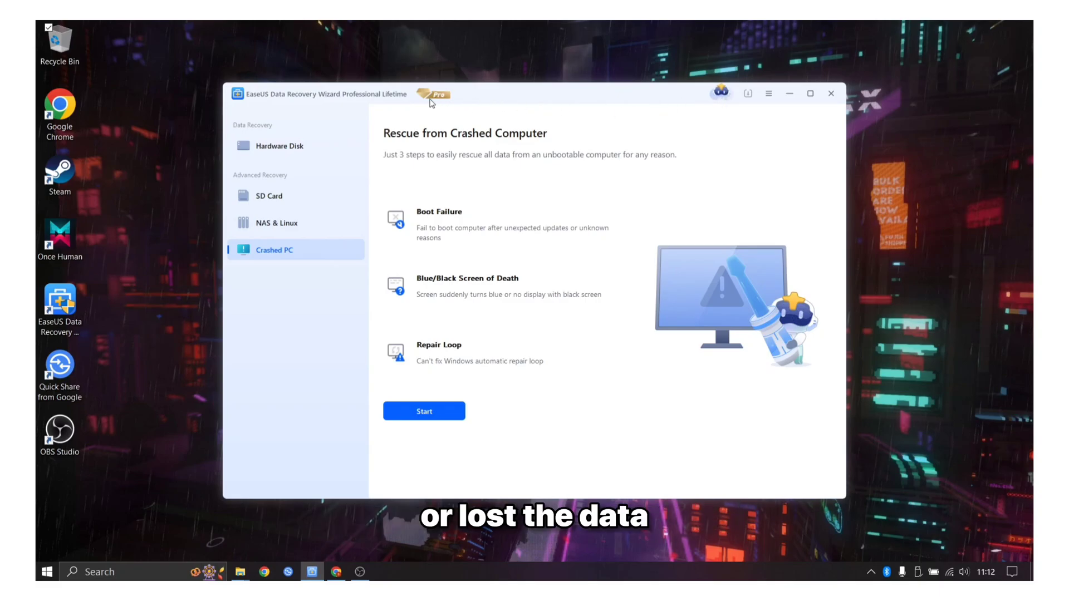
click(768, 95)
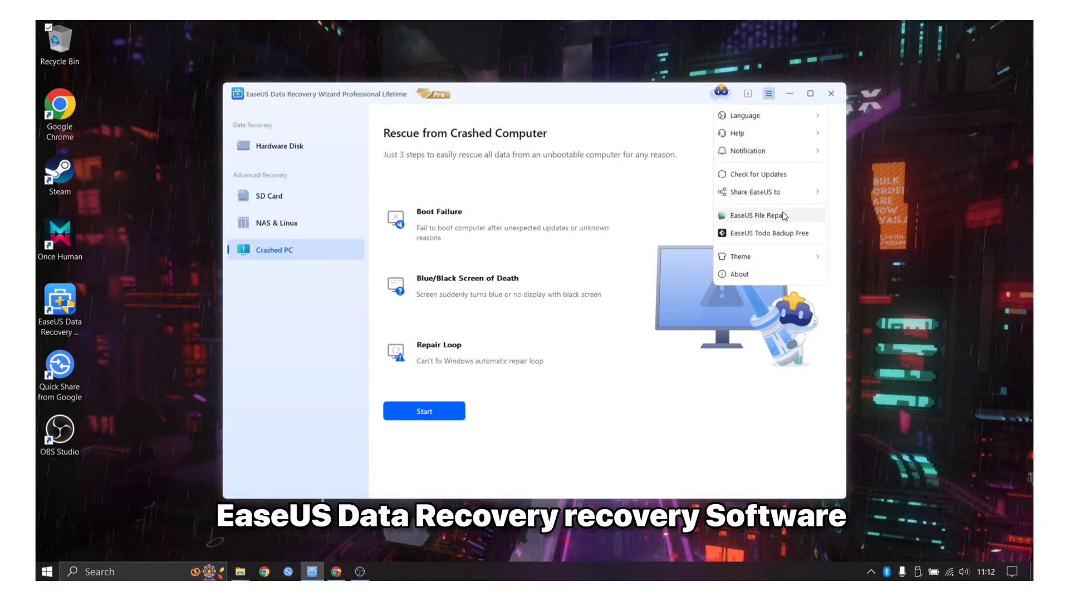
mouse_move(775, 261)
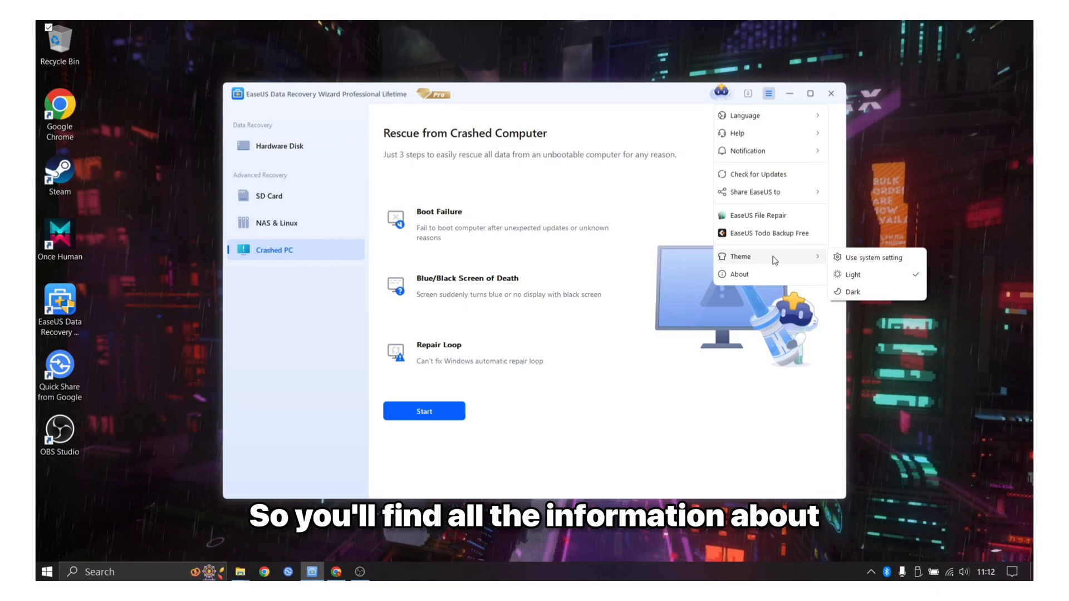